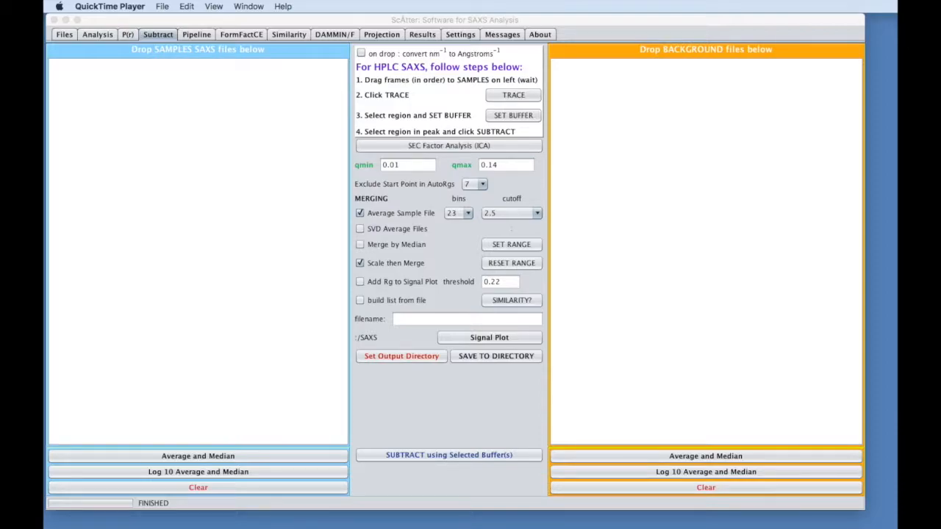
# Switch to Firefox and look over the uploaded tutorial videos on the Scatter YouTube channel
pyautogui.moveTo(894, 331); pyautogui.dragTo(126, 5)
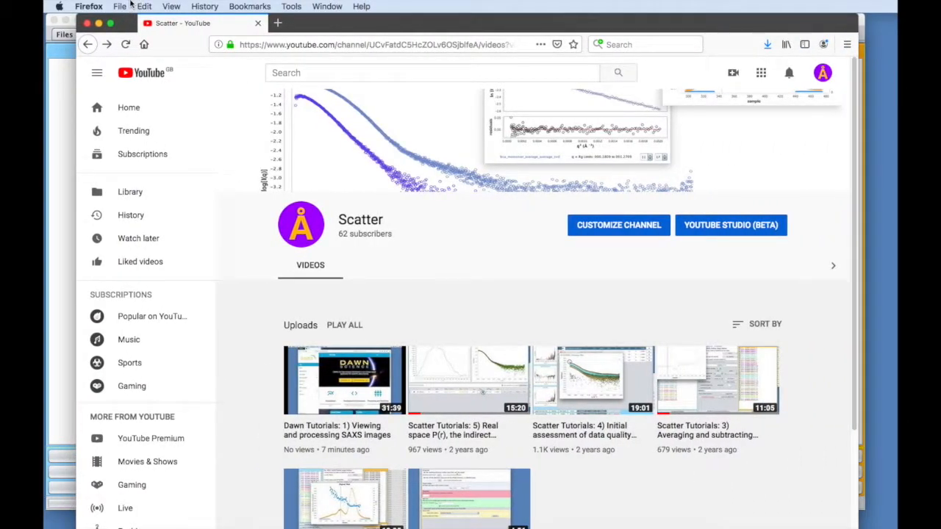
pyautogui.scroll(-3, 587, 246)
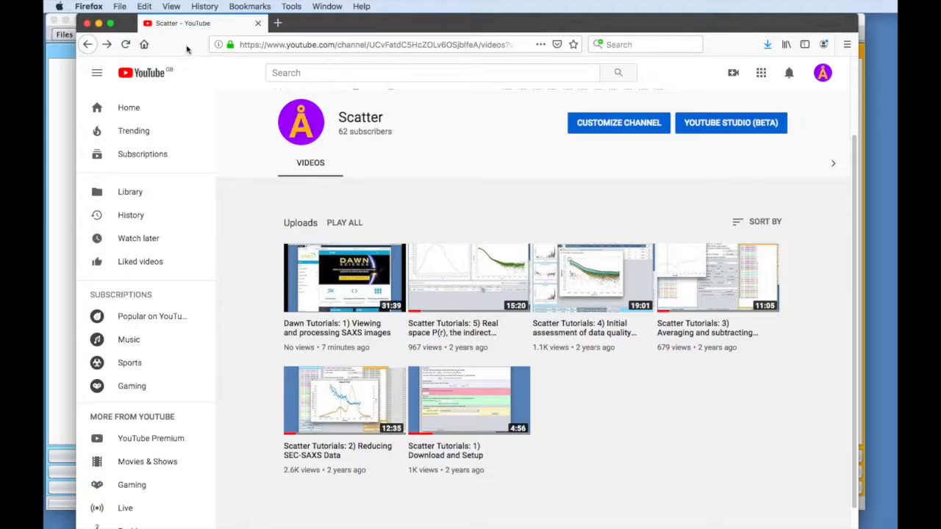
pyautogui.moveTo(135, 24); pyautogui.dragTo(940, 444)
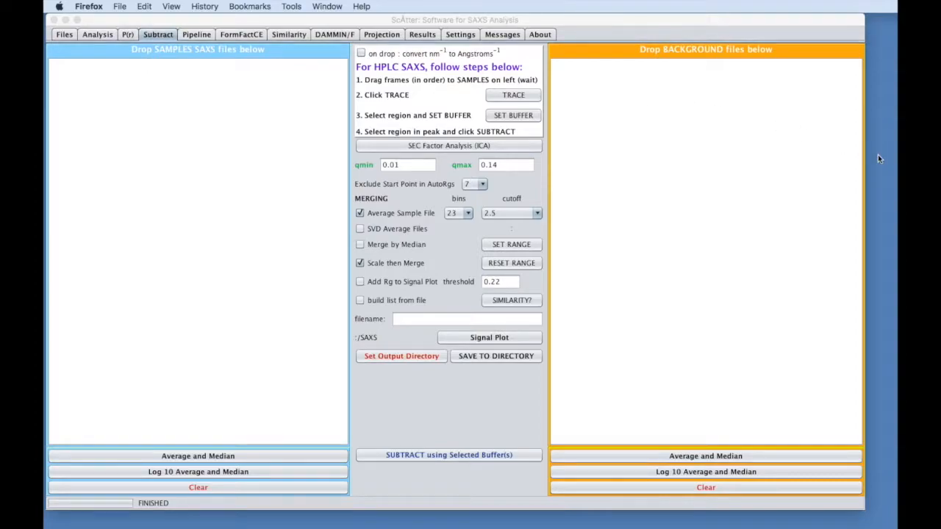
# Switch to the SAXS folder in Finder and select the frames b21-367003_00001.dat through b21-367003_00106.dat
pyautogui.moveTo(897, 134); pyautogui.dragTo(428, 128)
pyautogui.click(535, 172)
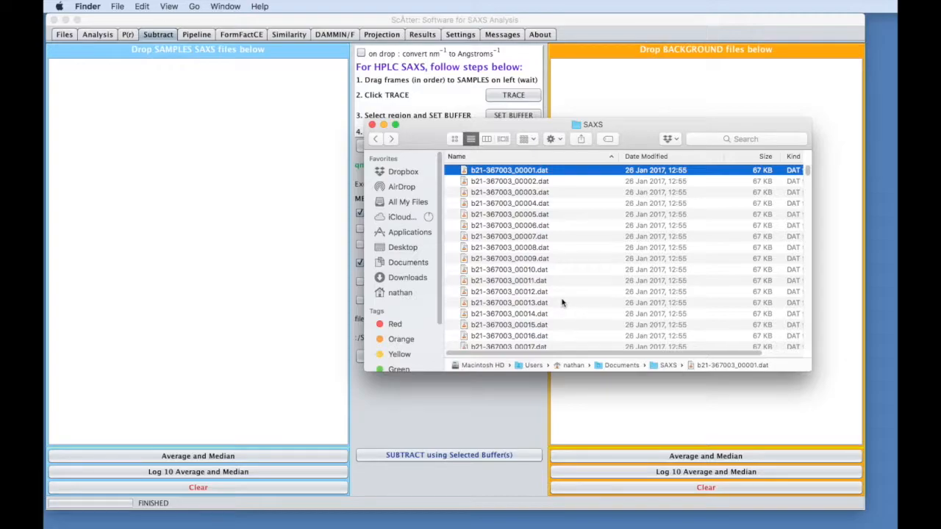
pyautogui.scroll(-10, 560, 305)
pyautogui.scroll(-15, 559, 302)
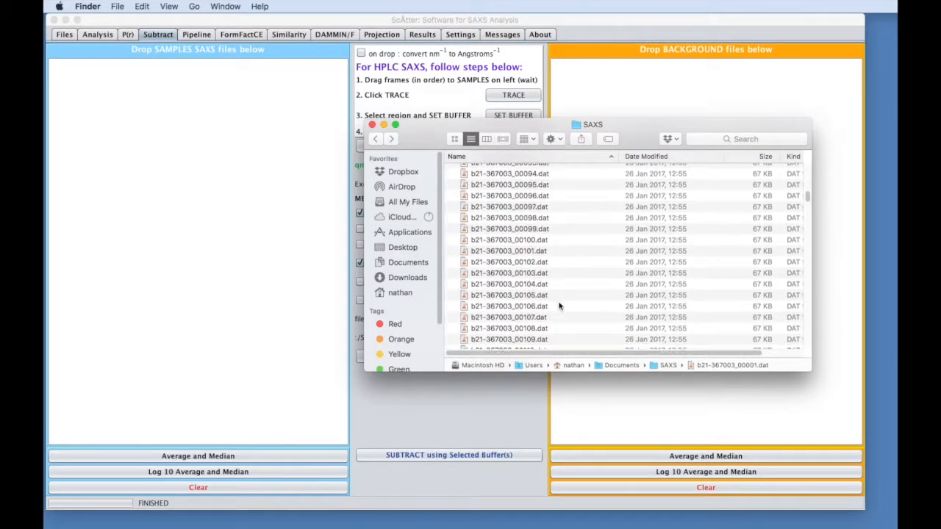
pyautogui.keyDown('shift'); pyautogui.click(521, 306); pyautogui.keyUp('shift')
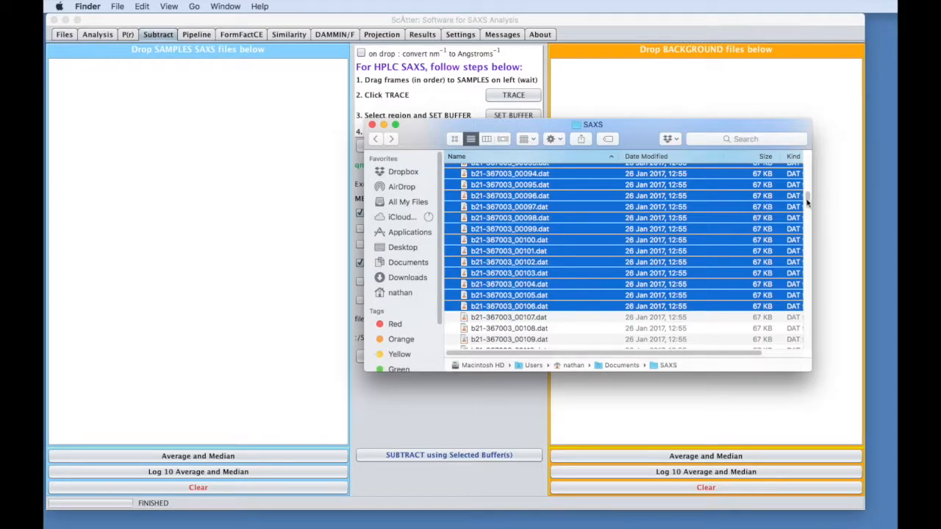
pyautogui.moveTo(809, 196); pyautogui.dragTo(808, 151)
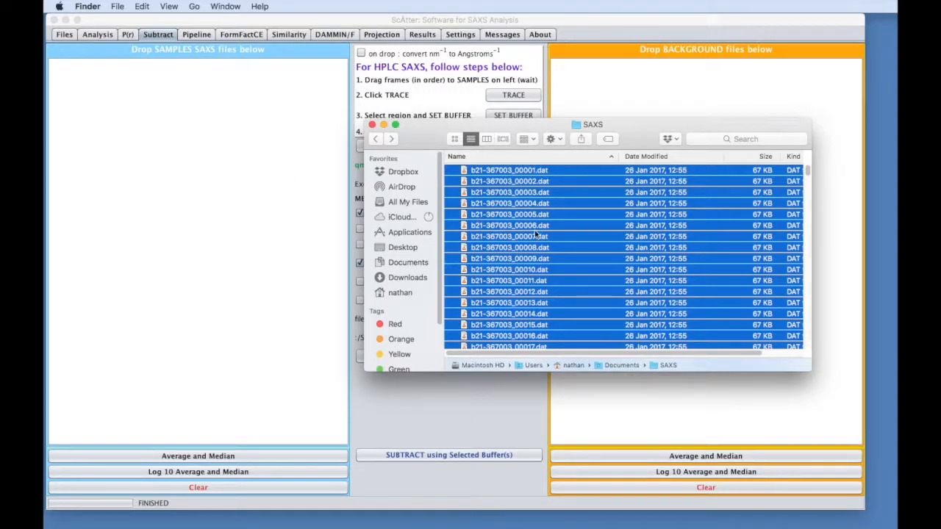
pyautogui.moveTo(414, 131); pyautogui.dragTo(579, 141)
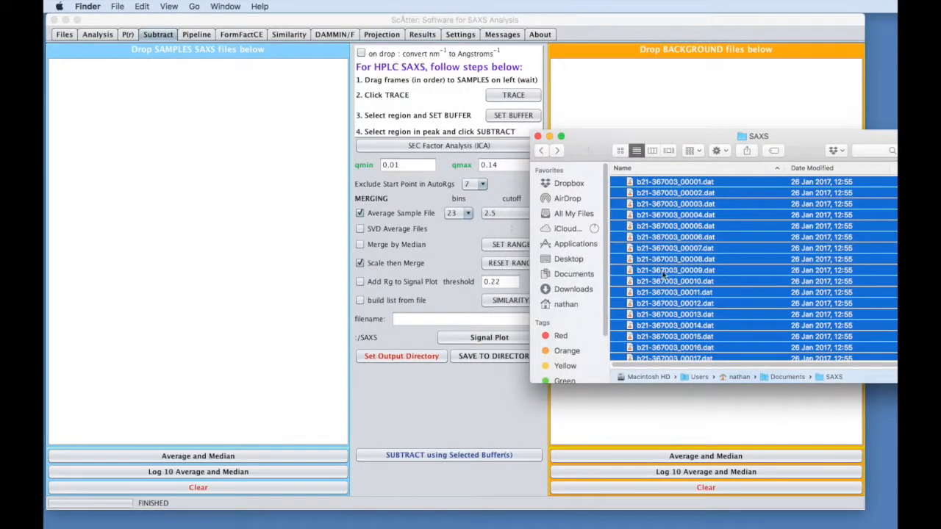
# Enable building the list from a file and load the frame series into the samples list using only b21-367003_00009.dat
pyautogui.click(682, 282)
pyautogui.moveTo(603, 151); pyautogui.dragTo(934, 180)
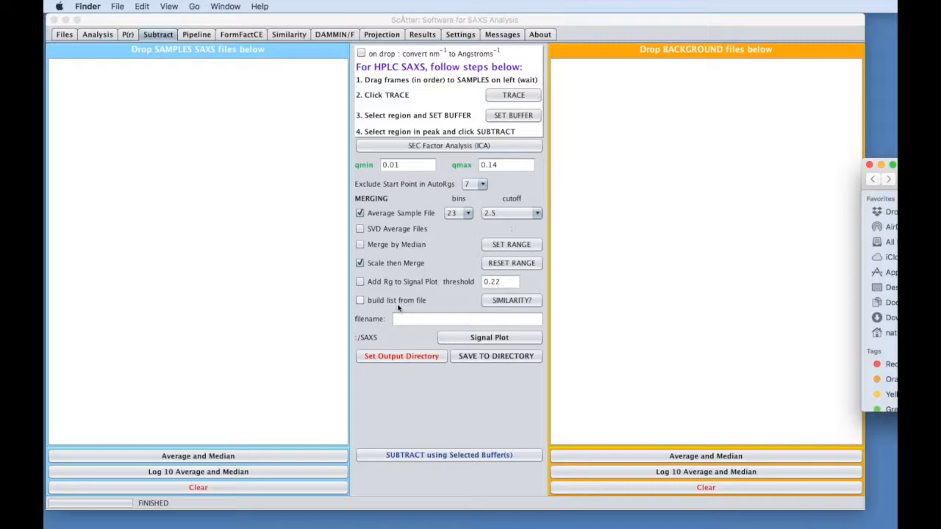
pyautogui.click(360, 301)
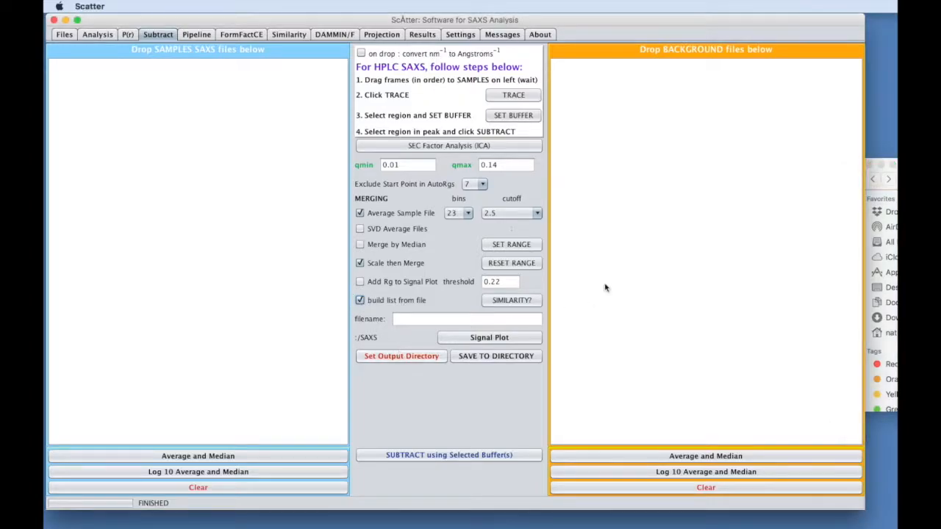
pyautogui.moveTo(932, 167); pyautogui.dragTo(584, 46)
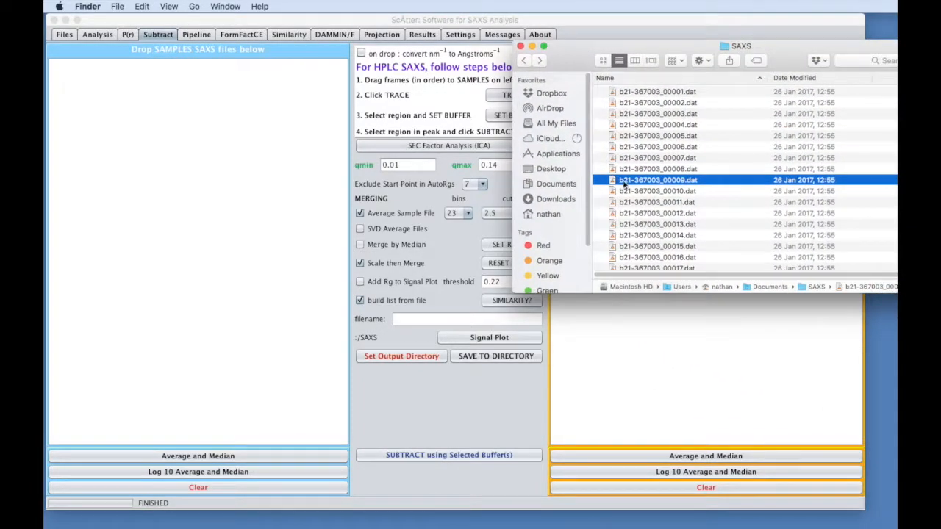
pyautogui.moveTo(614, 184); pyautogui.dragTo(251, 191)
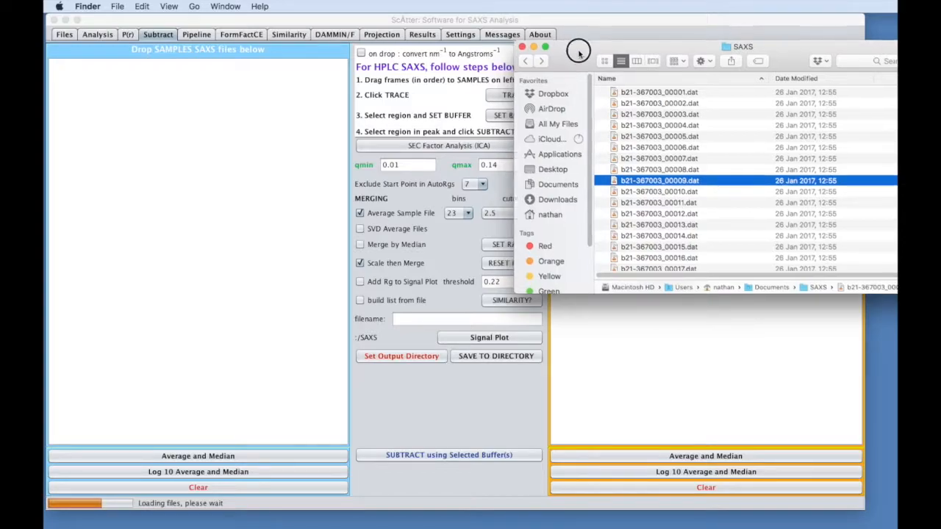
pyautogui.moveTo(573, 48); pyautogui.dragTo(761, 70)
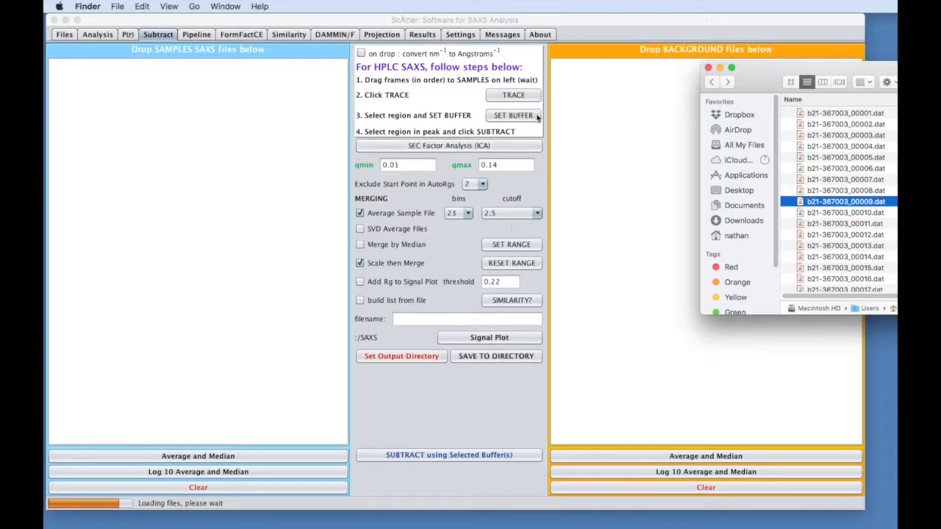
pyautogui.click(586, 26)
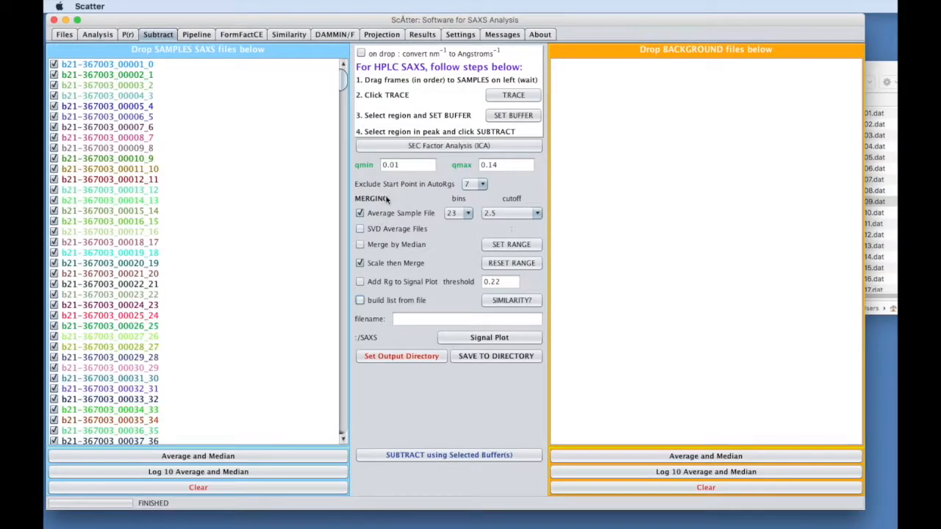
# Trace the loaded frames and set the flat baseline region of the signal plot, about frames 98 to 126, as the buffer
pyautogui.click(519, 96)
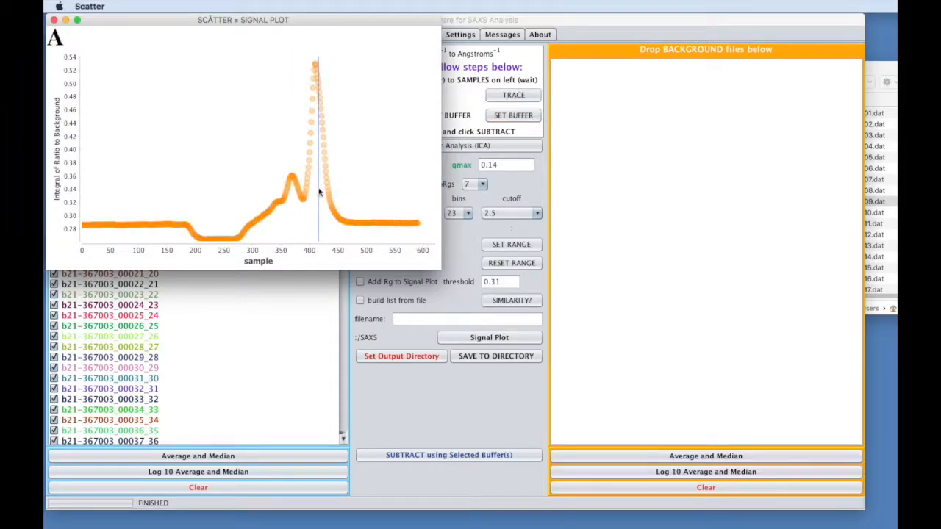
pyautogui.click(137, 225)
pyautogui.moveTo(138, 225); pyautogui.dragTo(154, 224)
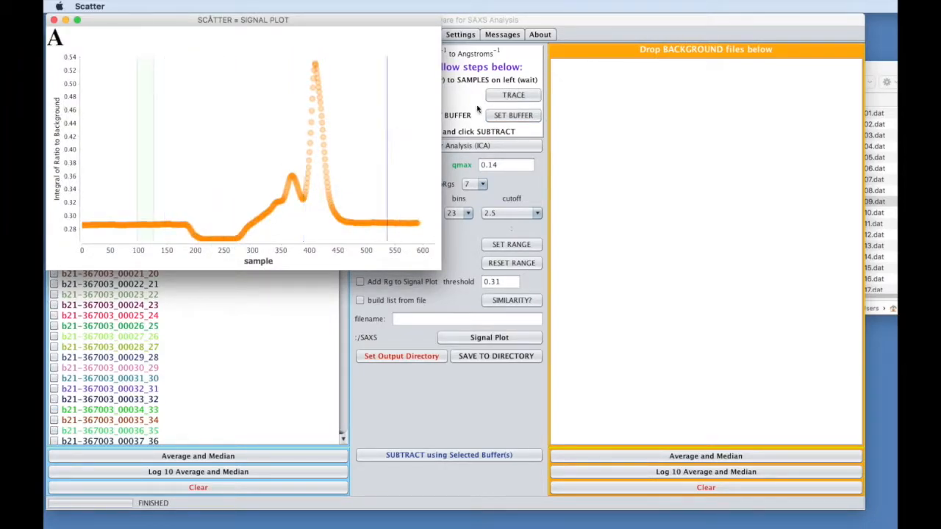
pyautogui.click(524, 117)
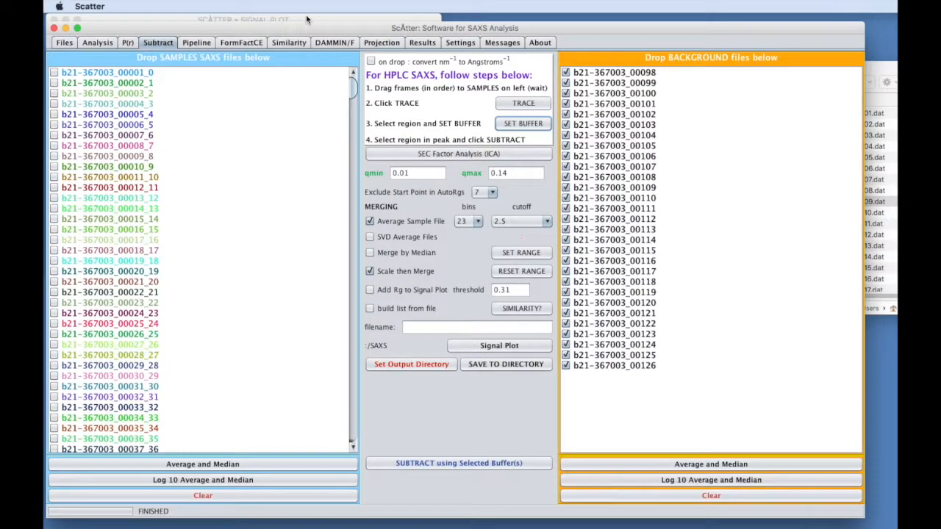
# Restrict the sample range to about frames 298 to 477 around the elution peaks and regenerate the signal plot
pyautogui.click(308, 19)
pyautogui.moveTo(315, 225); pyautogui.dragTo(354, 223)
pyautogui.click(534, 208)
pyautogui.click(520, 254)
pyautogui.click(515, 349)
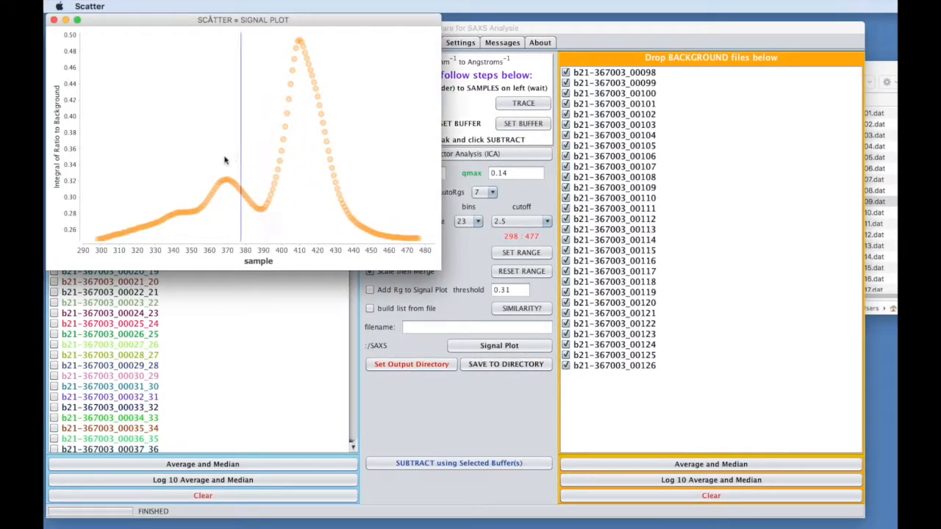
# Set the signal threshold to 0.34 and regenerate the signal plot with Rg values added
pyautogui.click(520, 291)
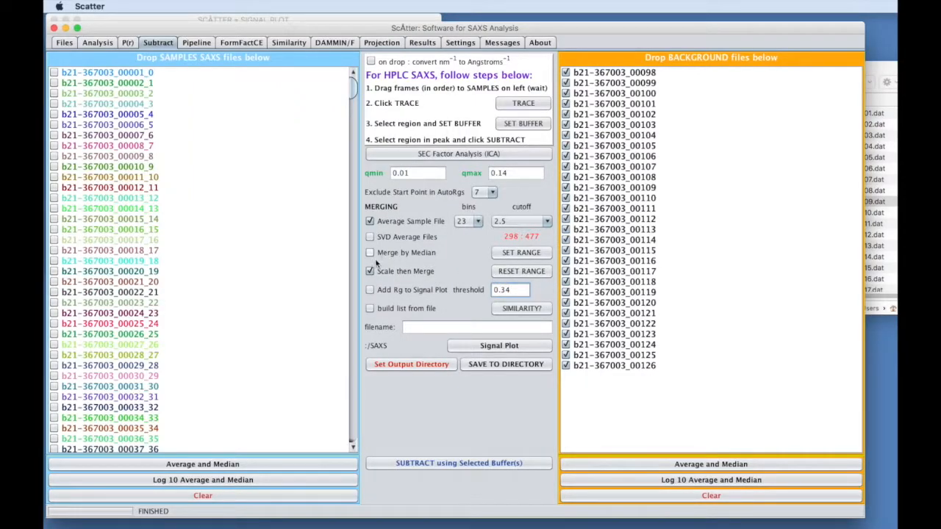
pyautogui.click(371, 291)
pyautogui.click(513, 347)
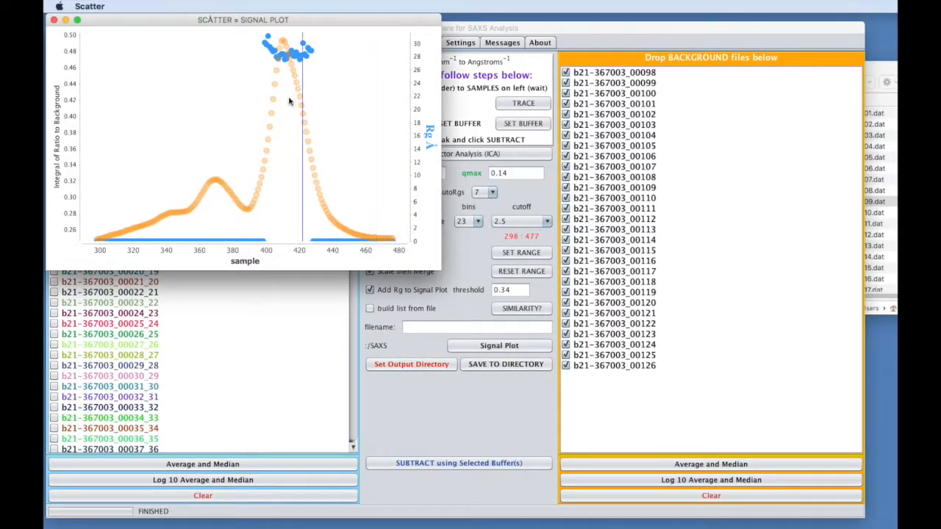
# Select about frames 408 to 418 at the top of the main peak, name the output bsa, and subtract the selected buffers
pyautogui.moveTo(280, 59); pyautogui.dragTo(297, 56)
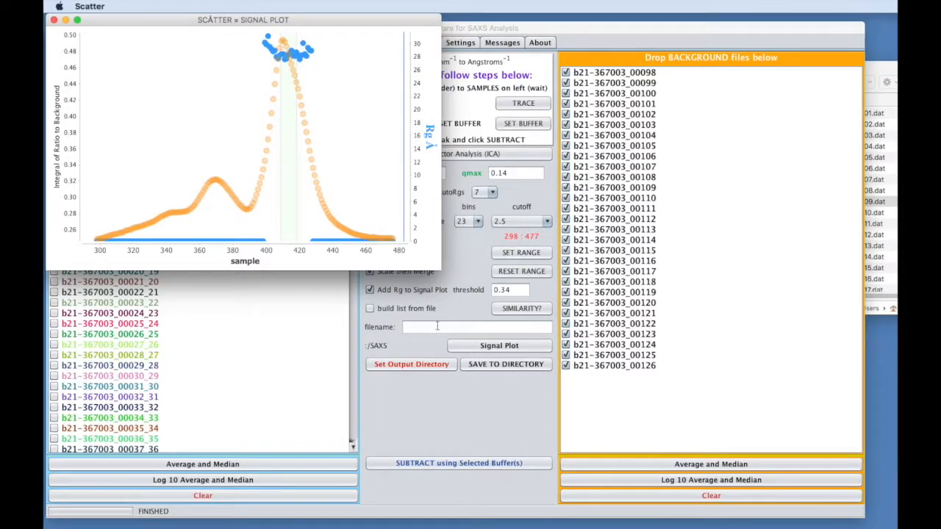
pyautogui.click(468, 327)
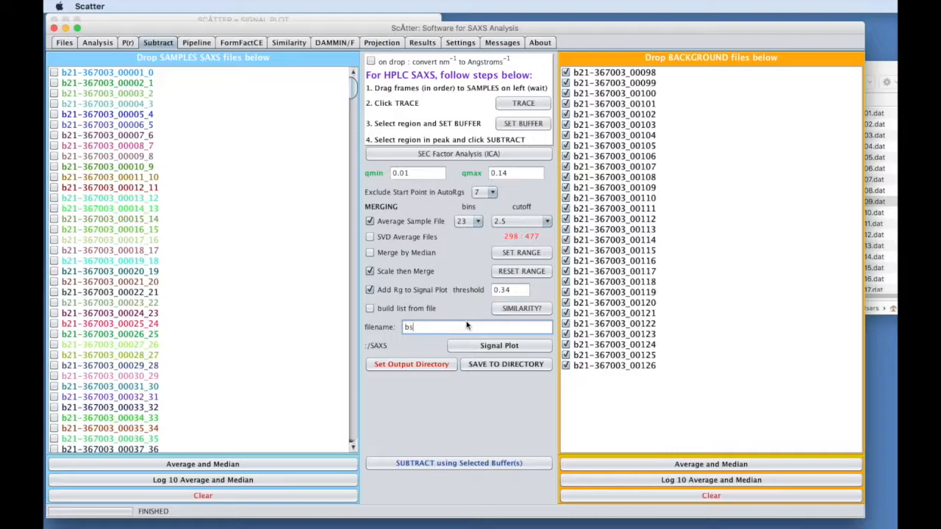
pyautogui.click(482, 467)
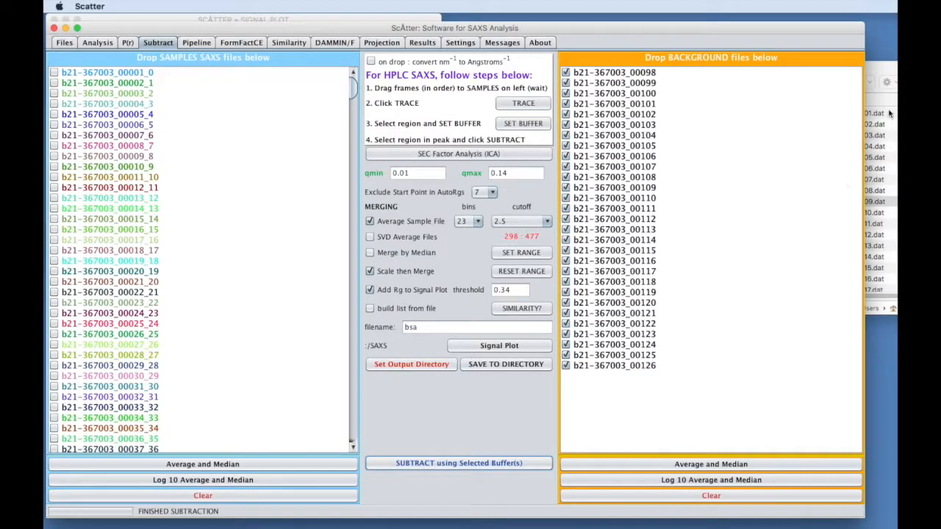
# Switch to the SAXS folder in Finder and sort its files by modification date, newest first
pyautogui.moveTo(892, 72); pyautogui.dragTo(512, 115)
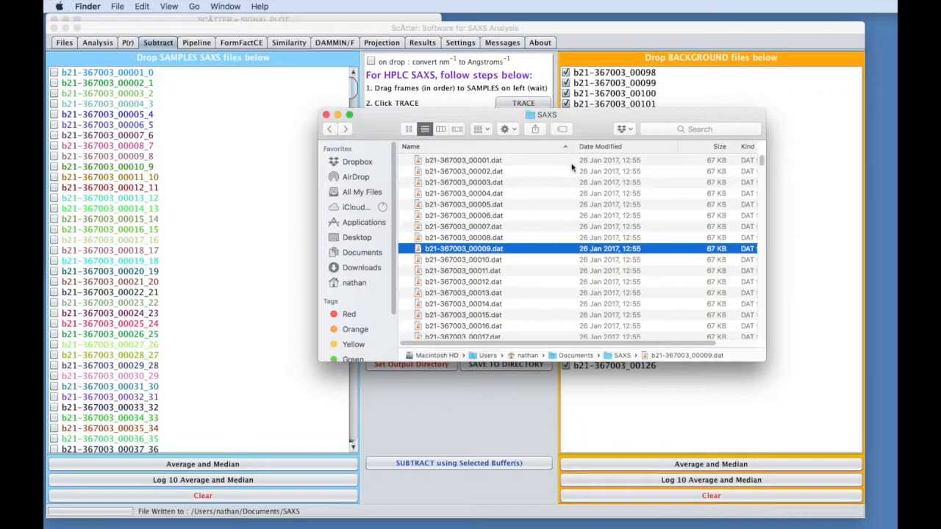
pyautogui.moveTo(395, 129); pyautogui.dragTo(473, 94)
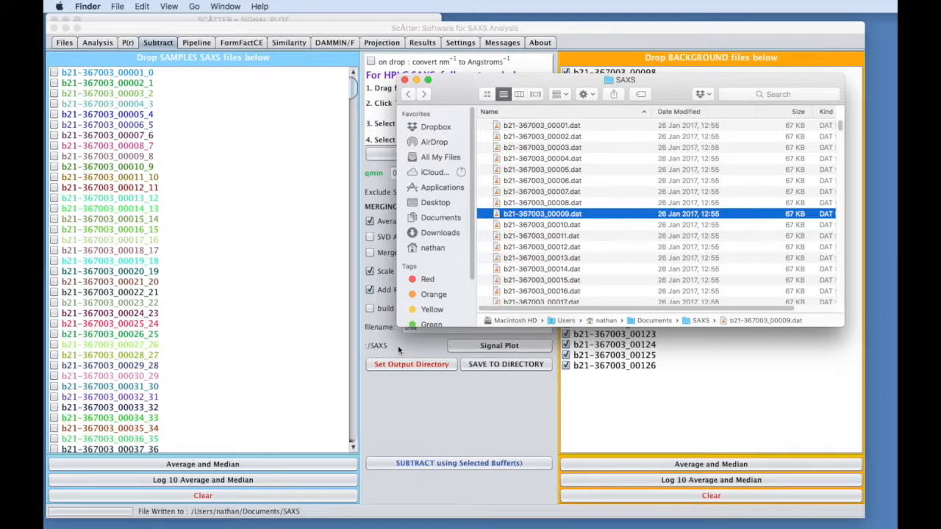
pyautogui.click(728, 115)
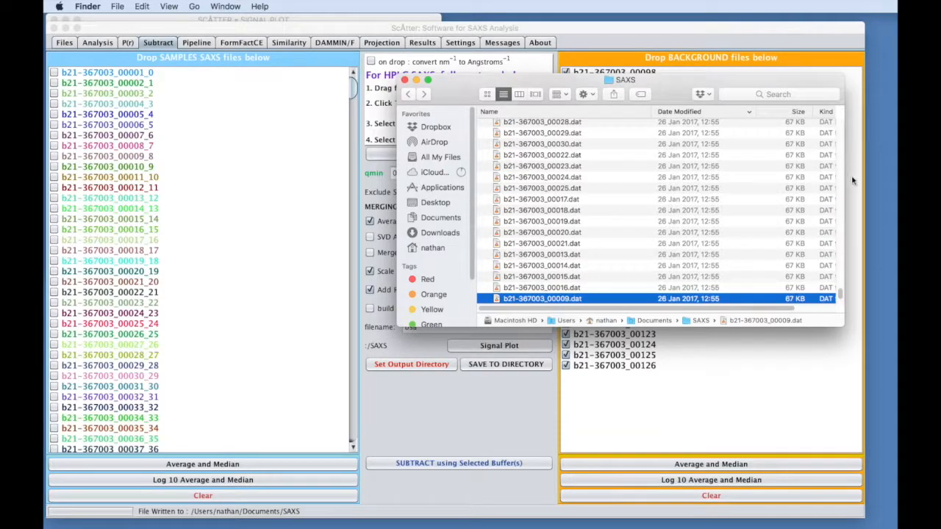
pyautogui.moveTo(838, 294); pyautogui.dragTo(840, 110)
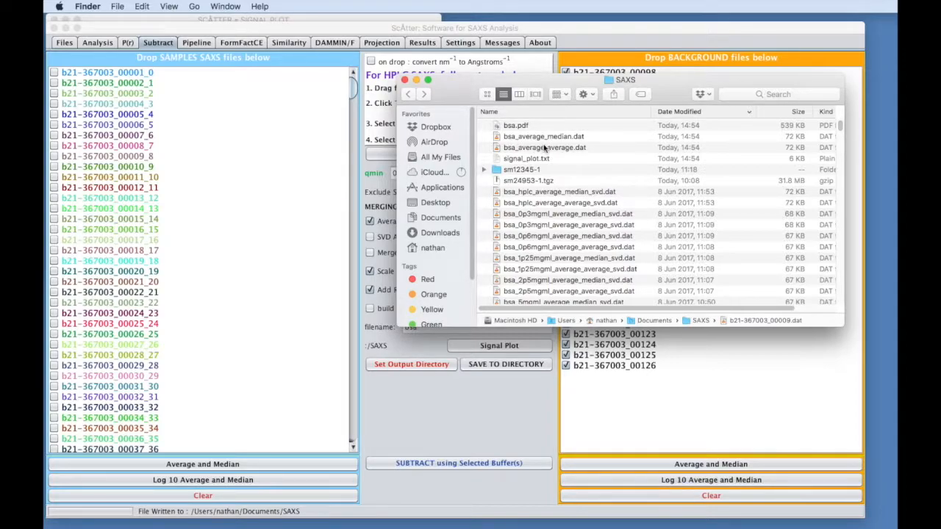
pyautogui.moveTo(463, 93); pyautogui.dragTo(601, 76)
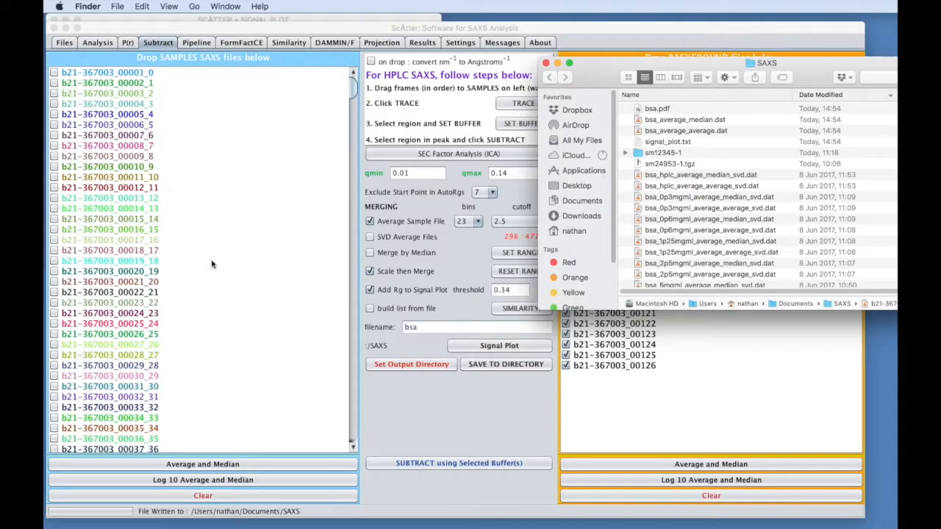
# Open the bsa.pdf report in Preview, review its plots, caption and Guinier table, and close it
pyautogui.click(673, 110)
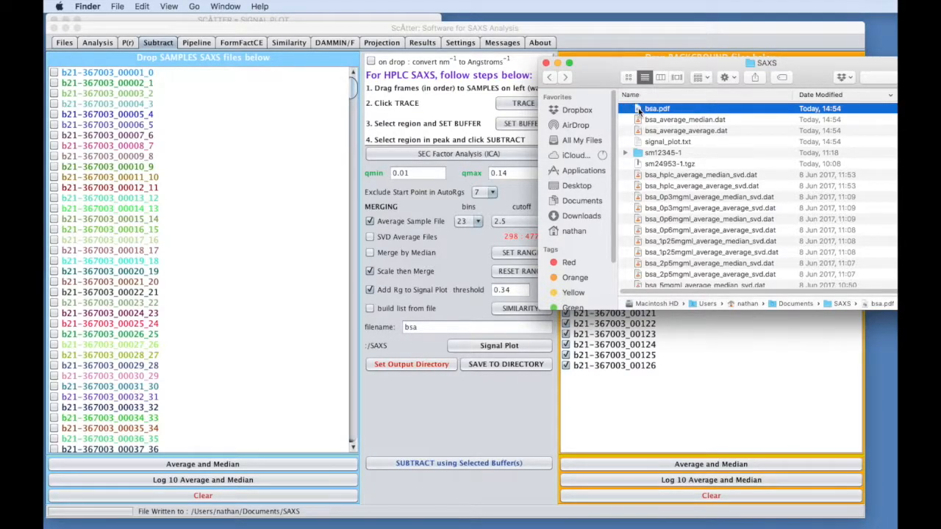
pyautogui.doubleClick(638, 111)
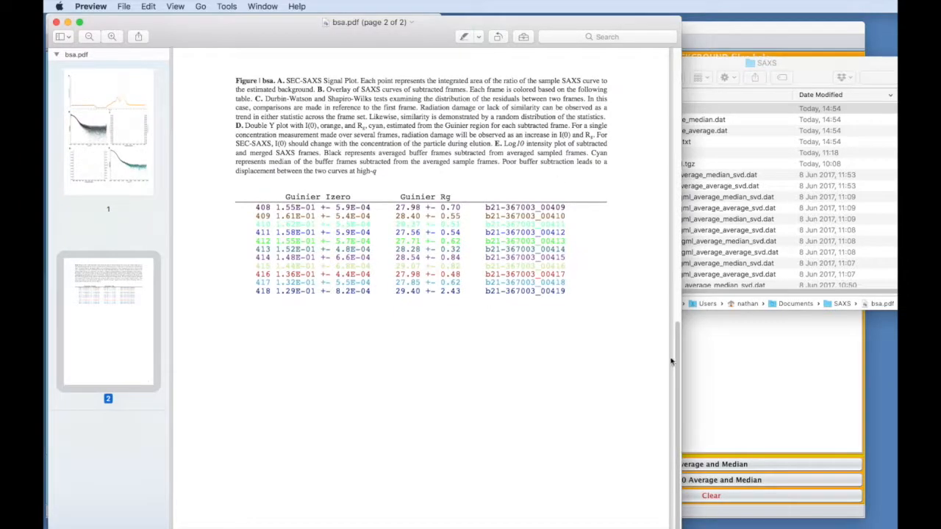
pyautogui.moveTo(676, 367); pyautogui.dragTo(687, 40)
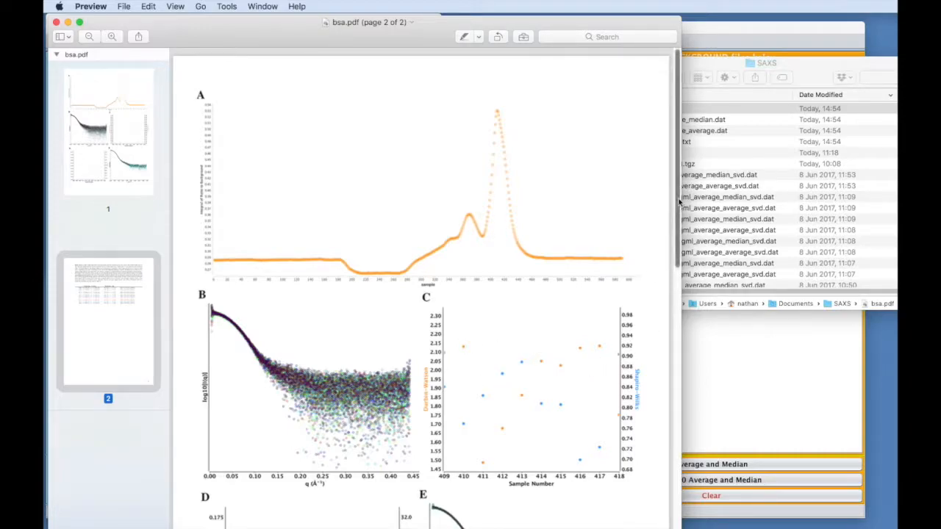
pyautogui.moveTo(677, 196); pyautogui.dragTo(670, 318)
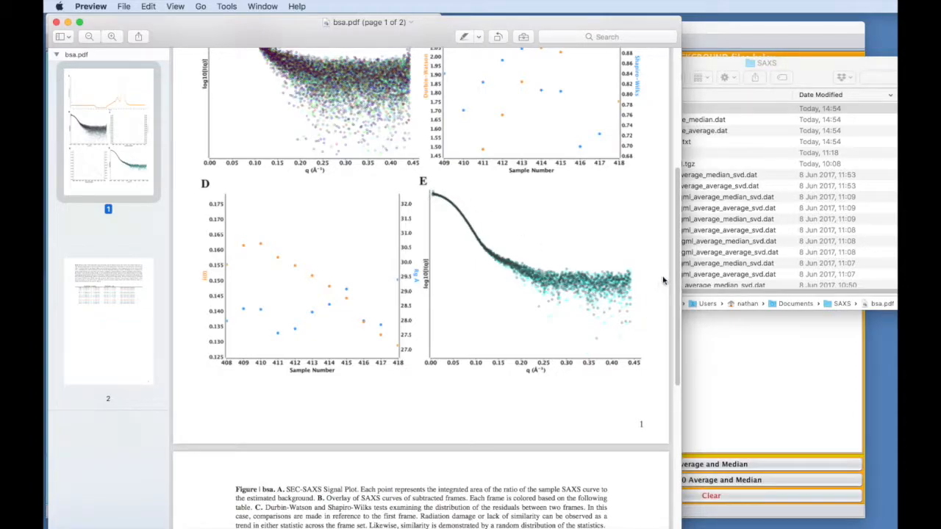
pyautogui.moveTo(673, 252); pyautogui.dragTo(664, 346)
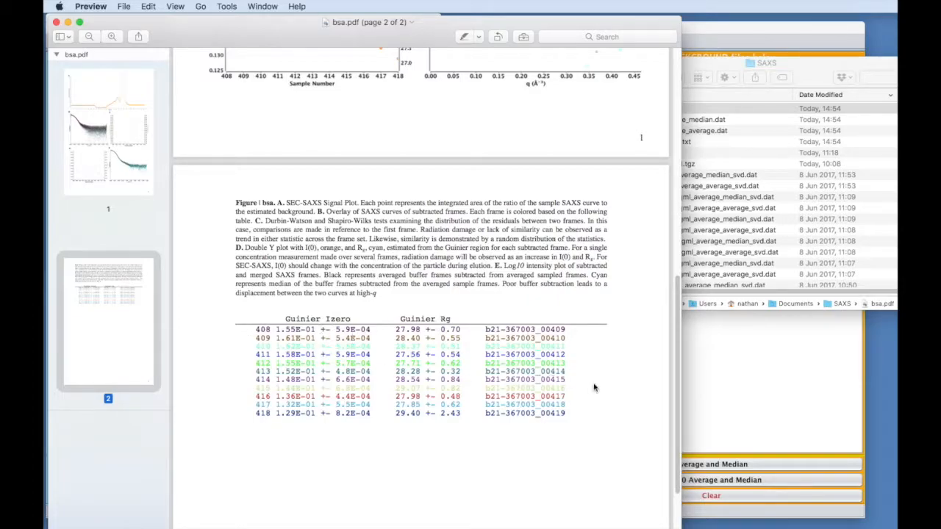
pyautogui.moveTo(682, 459); pyautogui.dragTo(672, 194)
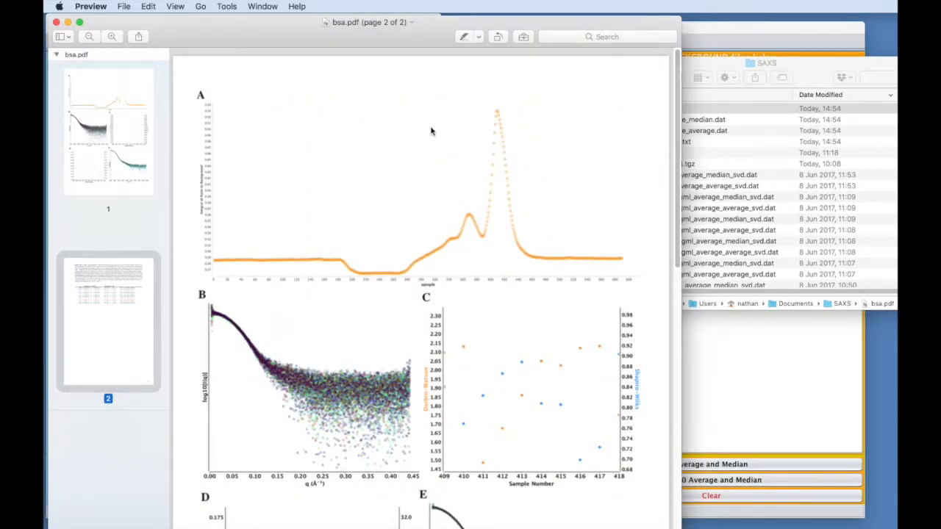
pyautogui.click(56, 22)
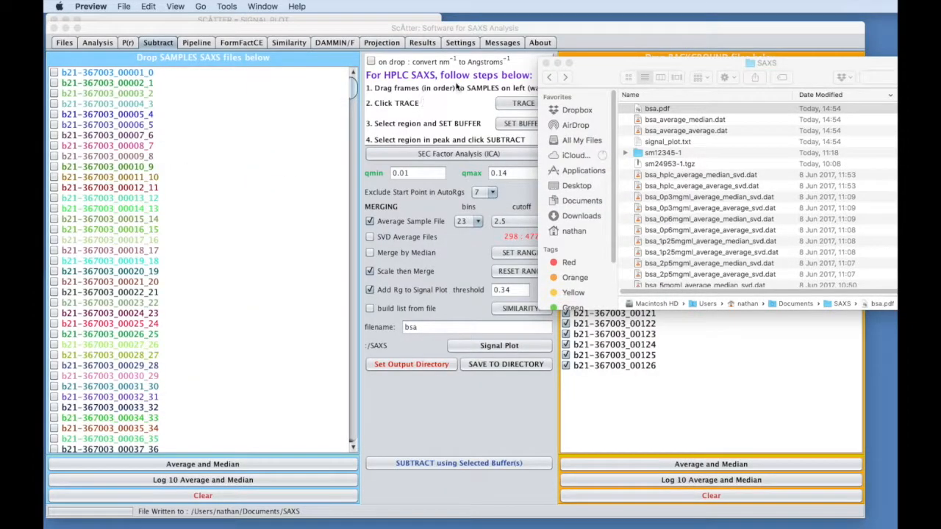
# Move the Finder window aside, show the datasets for analysis in Scatter, and leave only bsa_average_average selected
pyautogui.moveTo(600, 73); pyautogui.dragTo(940, 139)
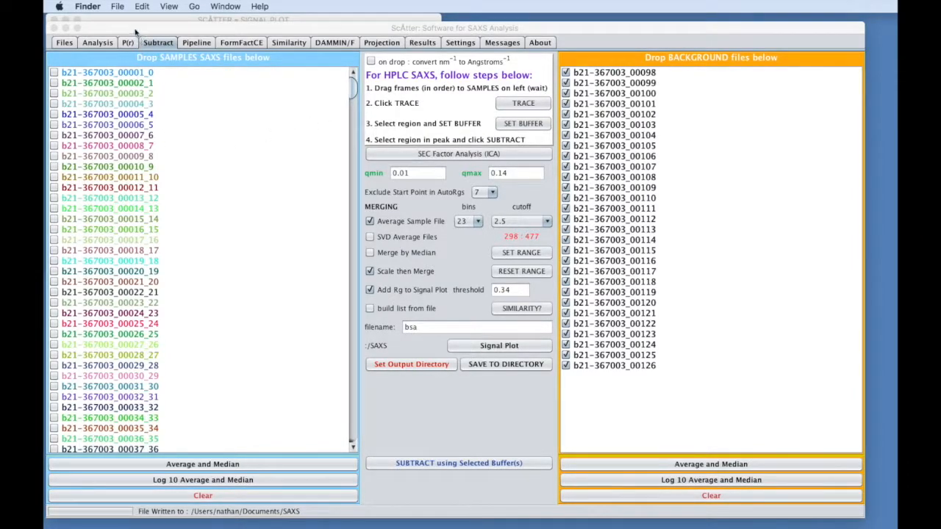
pyautogui.click(102, 43)
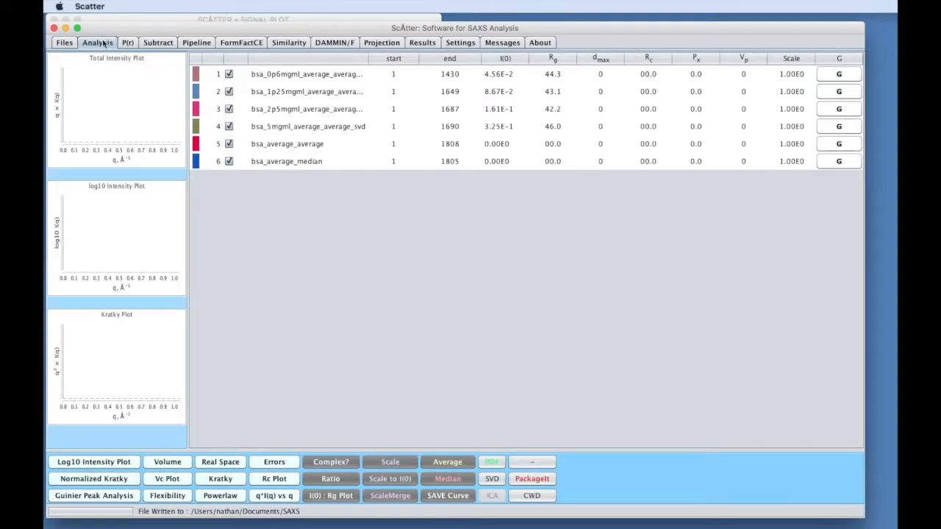
pyautogui.click(230, 126)
pyautogui.click(224, 109)
pyautogui.click(228, 92)
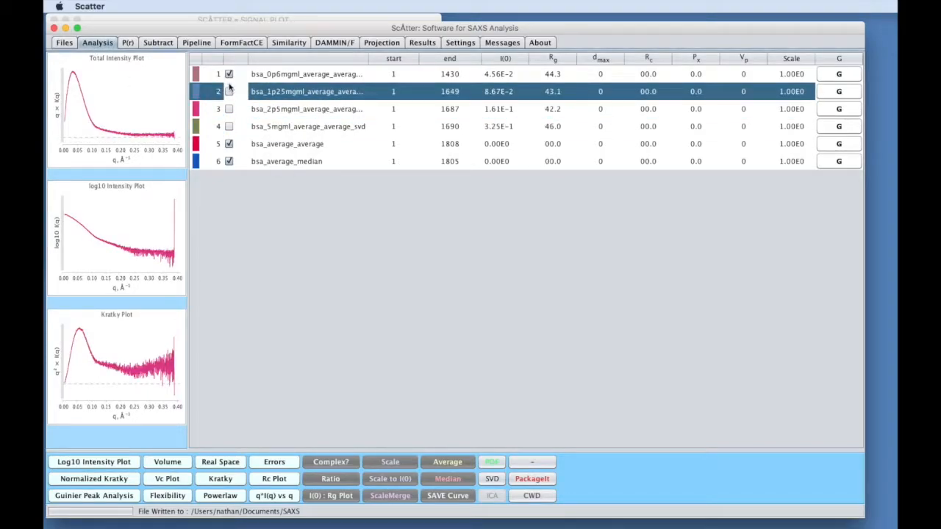
pyautogui.click(228, 74)
pyautogui.click(229, 161)
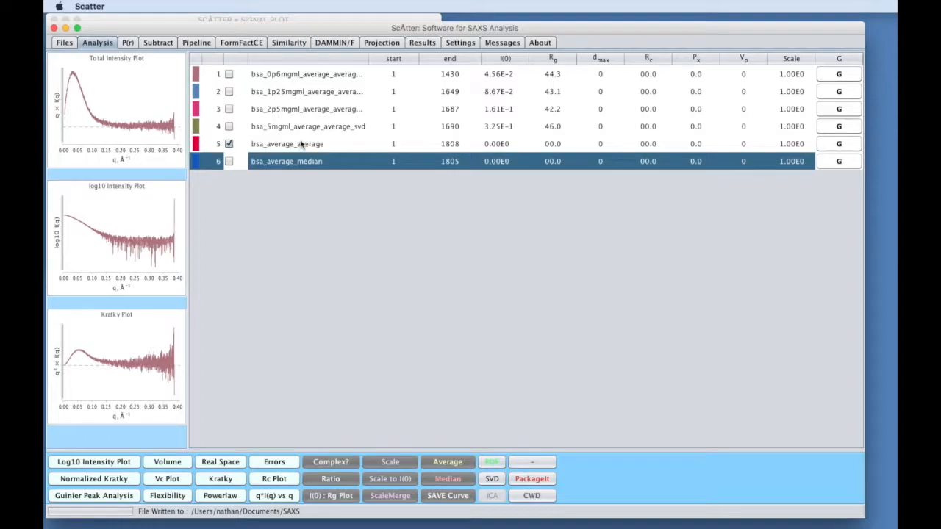
# Trim the Guinier fit of bsa_average_average to start at point 12, reduce its end point by one, and close the plot
pyautogui.click(835, 144)
pyautogui.click(397, 284)
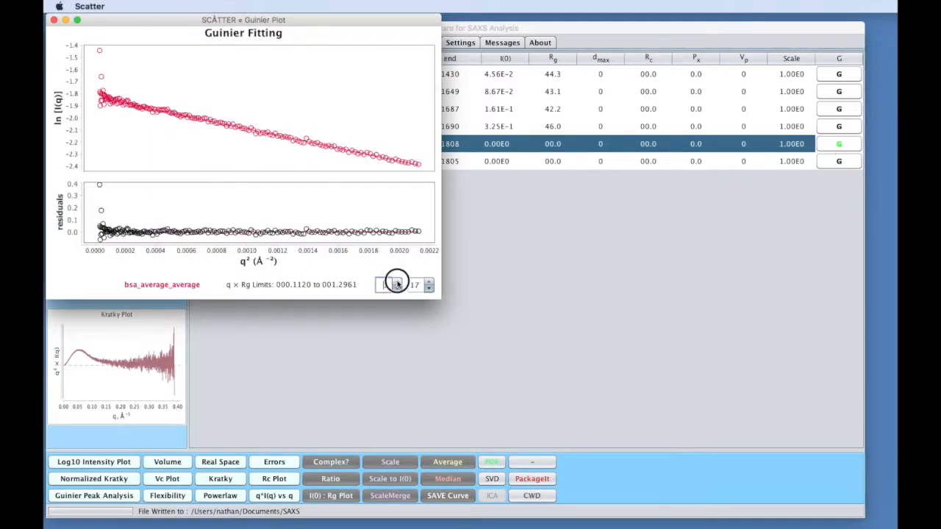
pyautogui.click(397, 282)
pyautogui.click(397, 282)
pyautogui.click(397, 282)
pyautogui.click(397, 283)
pyautogui.click(397, 283)
pyautogui.click(397, 282)
pyautogui.click(397, 282)
pyautogui.click(397, 282)
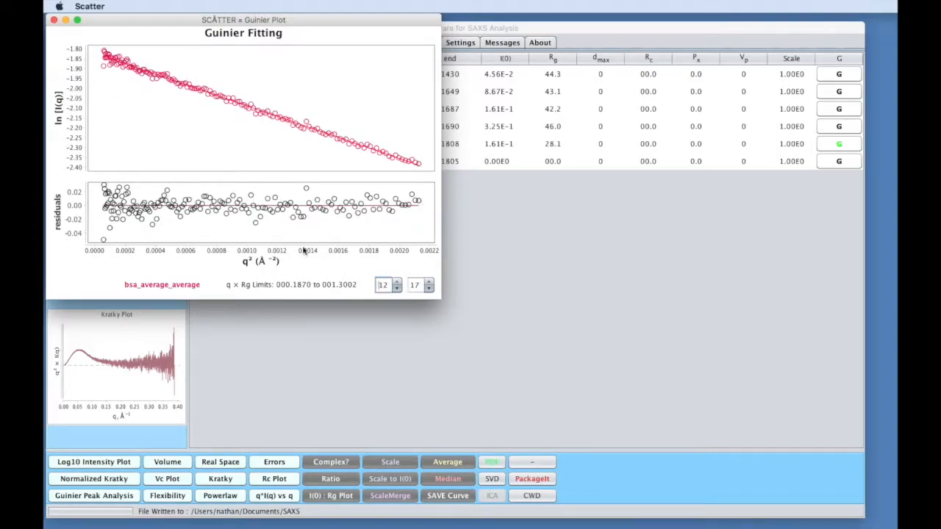
pyautogui.click(429, 288)
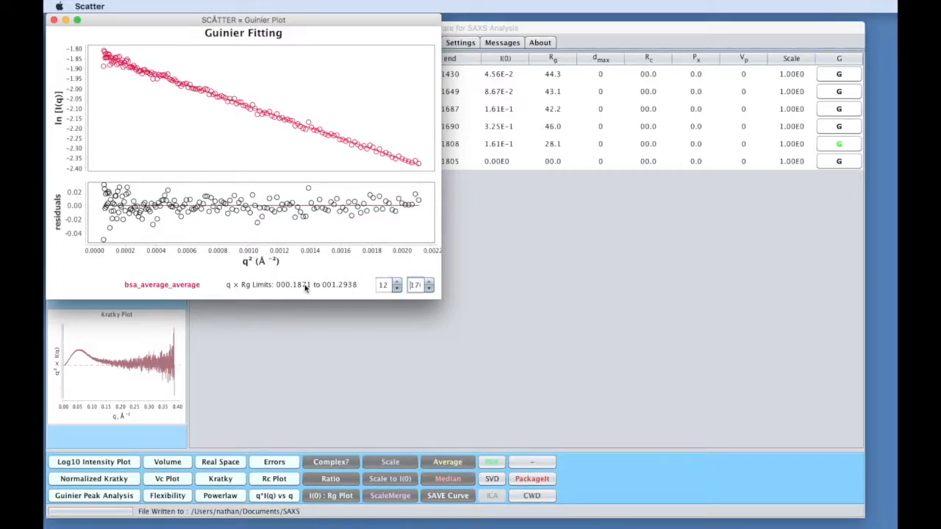
pyautogui.click(53, 21)
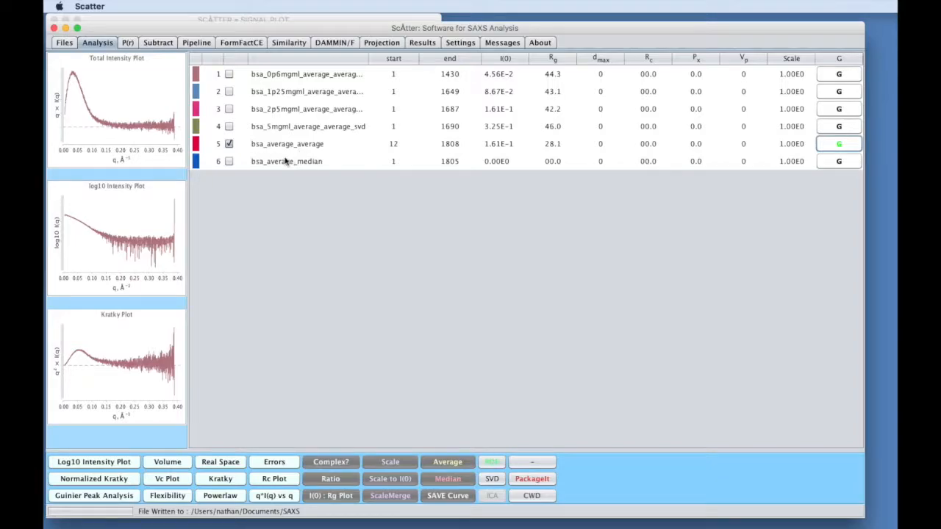
# Make bsa_5mgml_average_average_svd the only selected dataset and inspect the curvature and residuals of its Guinier fit
pyautogui.click(229, 128)
pyautogui.click(230, 145)
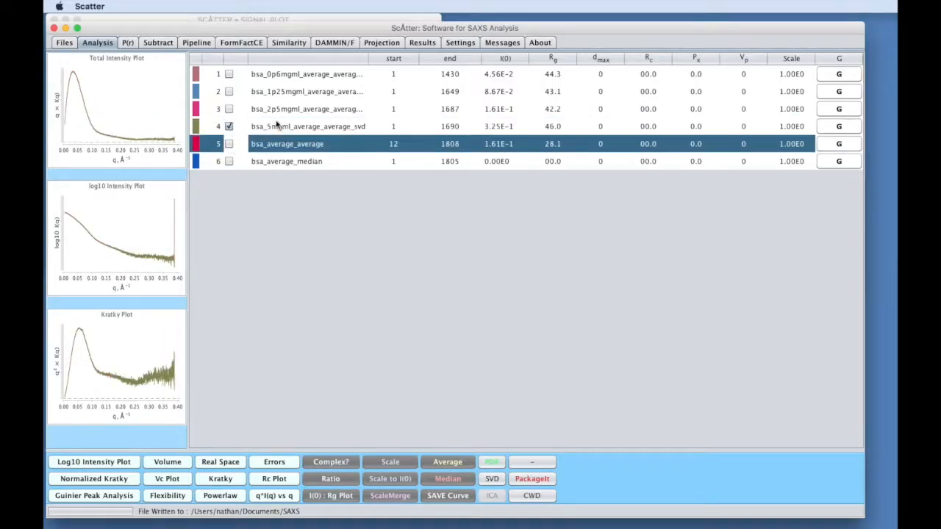
pyautogui.click(276, 129)
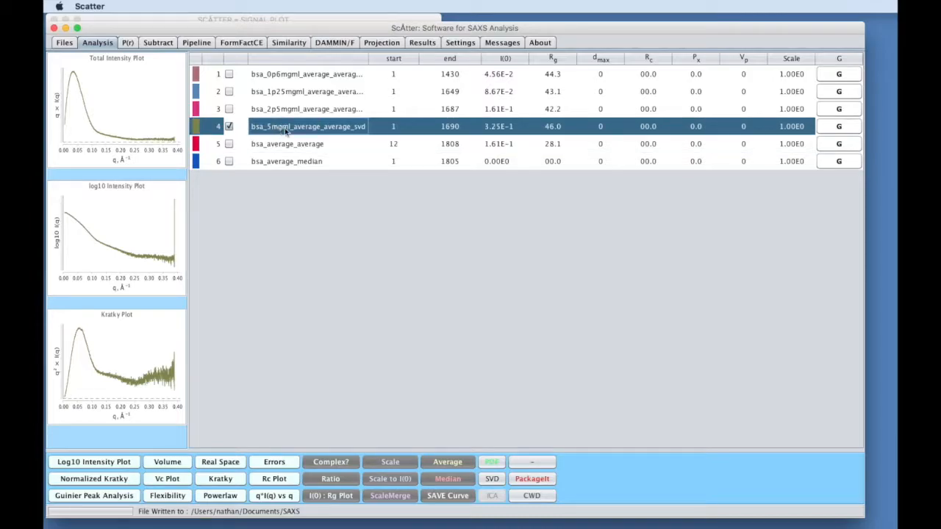
pyautogui.click(838, 128)
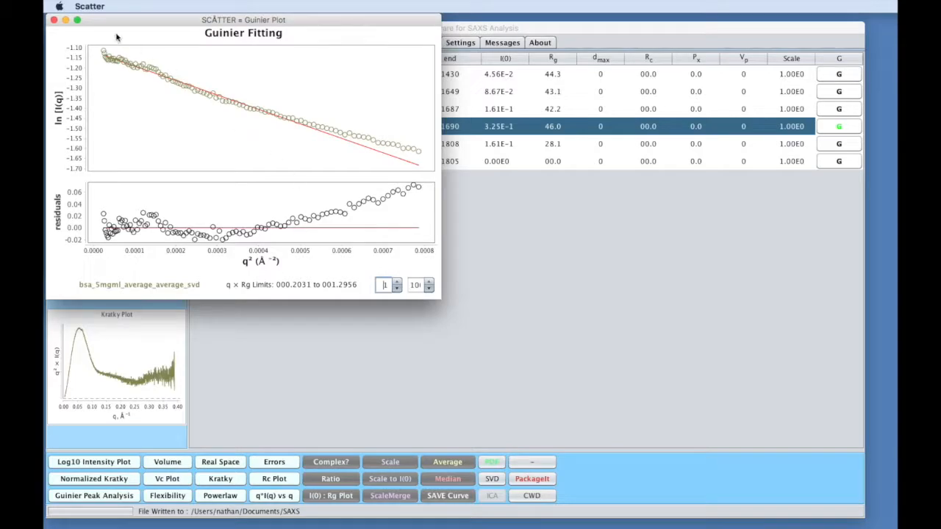
pyautogui.click(53, 20)
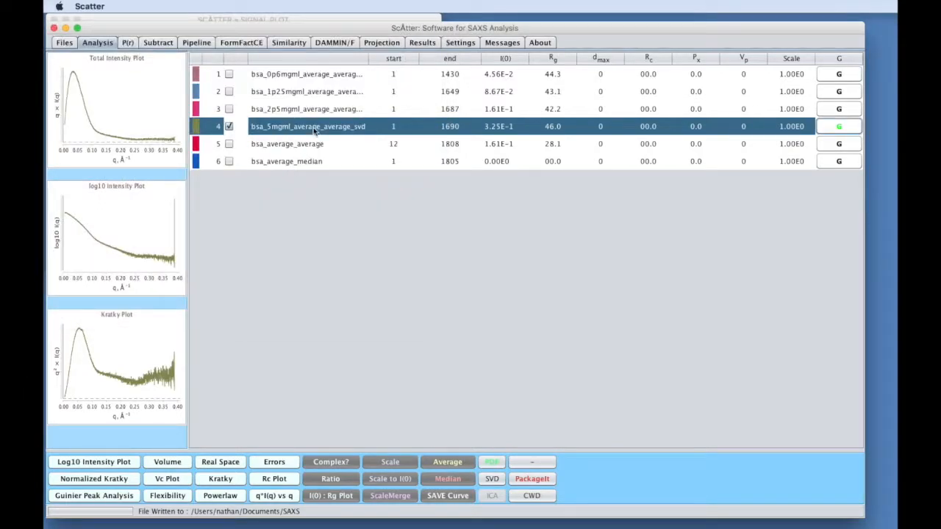
pyautogui.click(840, 128)
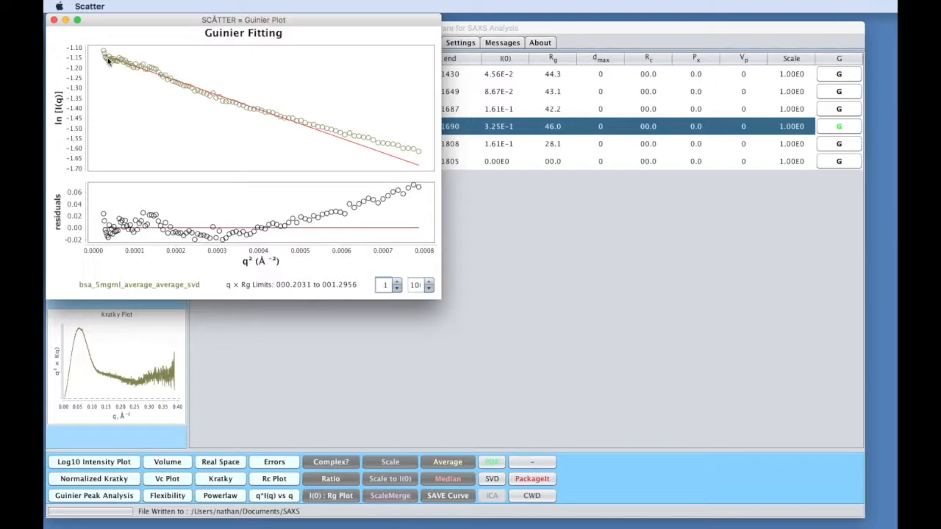
pyautogui.click(54, 20)
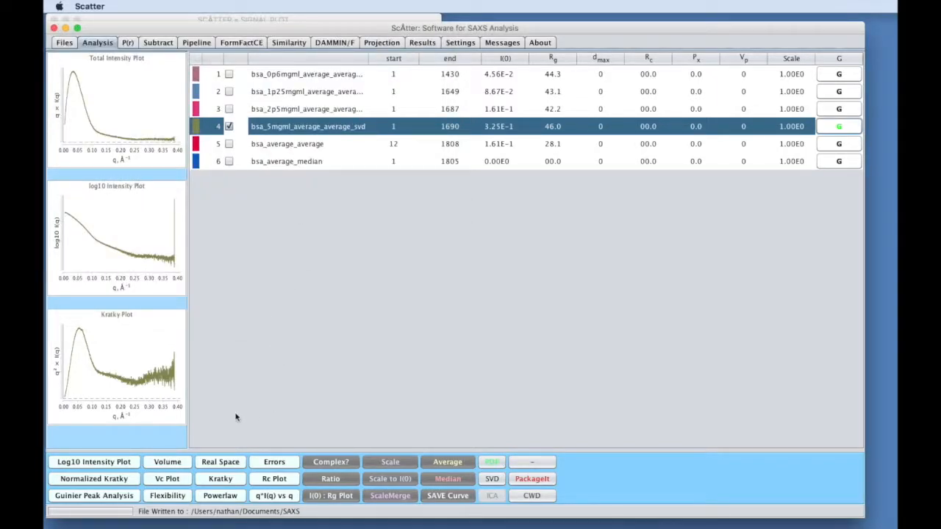
# Run Guinier Peak Analysis on bsa_5mgml_average_average_svd and move its plot clear of the Guinier fit
pyautogui.click(93, 496)
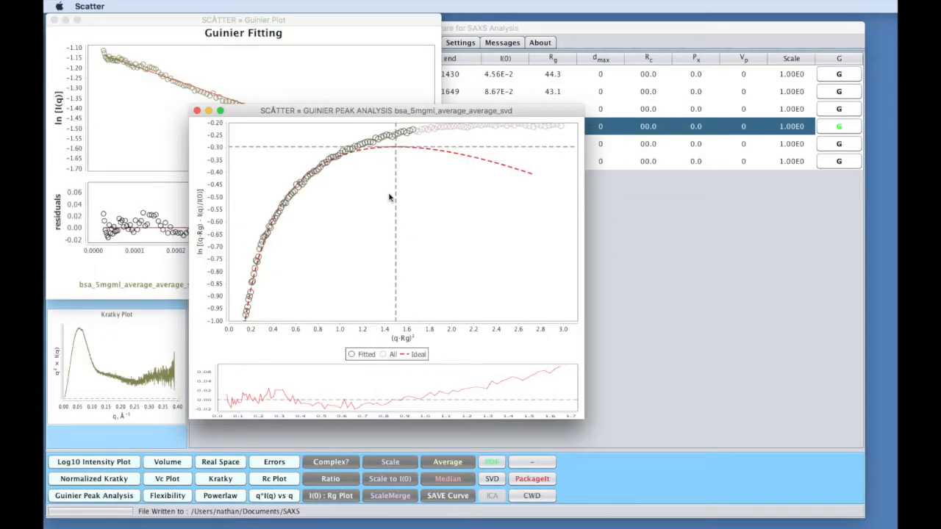
pyautogui.moveTo(436, 116); pyautogui.dragTo(505, 114)
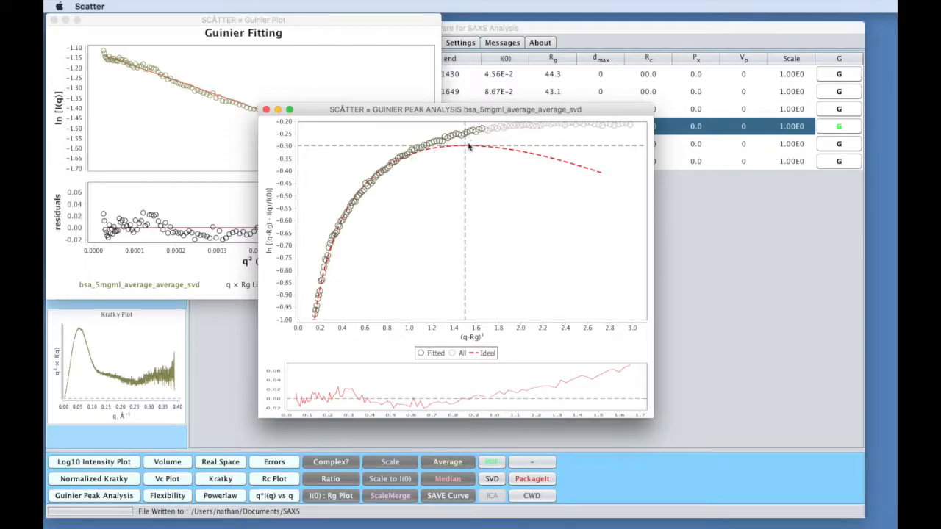
pyautogui.moveTo(464, 112); pyautogui.dragTo(833, 125)
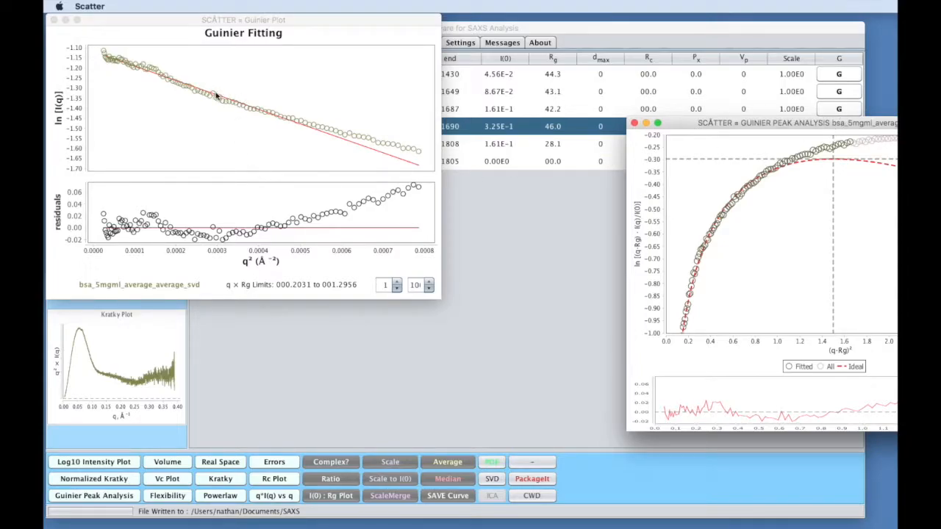
# Raise the start point of the 5 mg/ml Guinier fit to 32 and bring the whole peak analysis plot into view
pyautogui.click(397, 285)
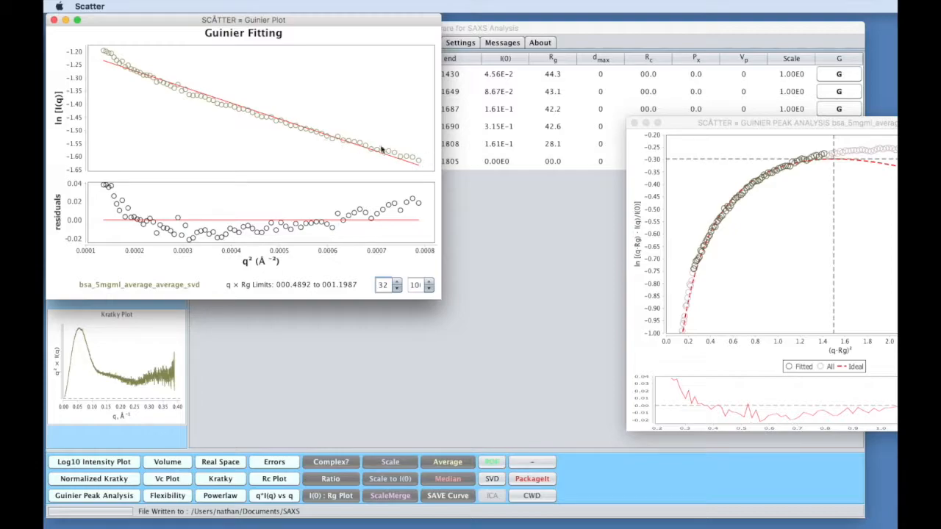
pyautogui.moveTo(409, 158)
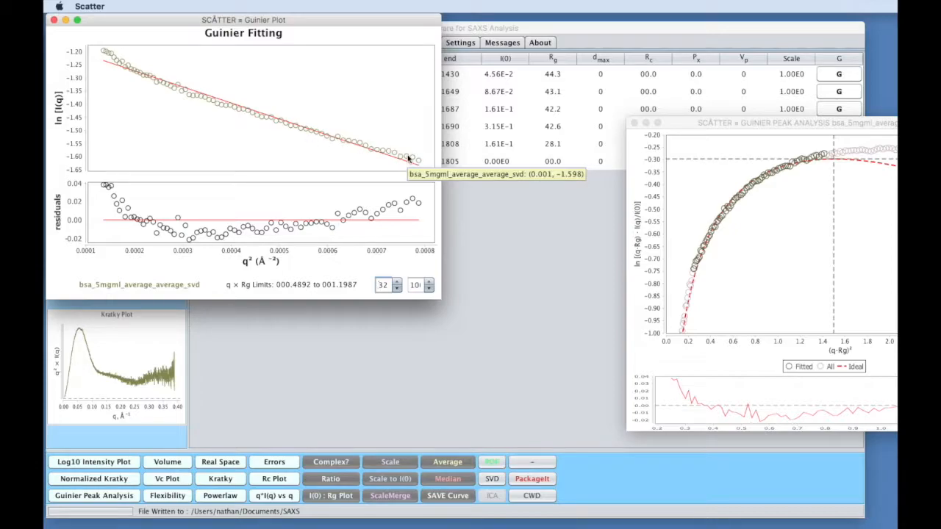
pyautogui.moveTo(712, 129); pyautogui.dragTo(556, 65)
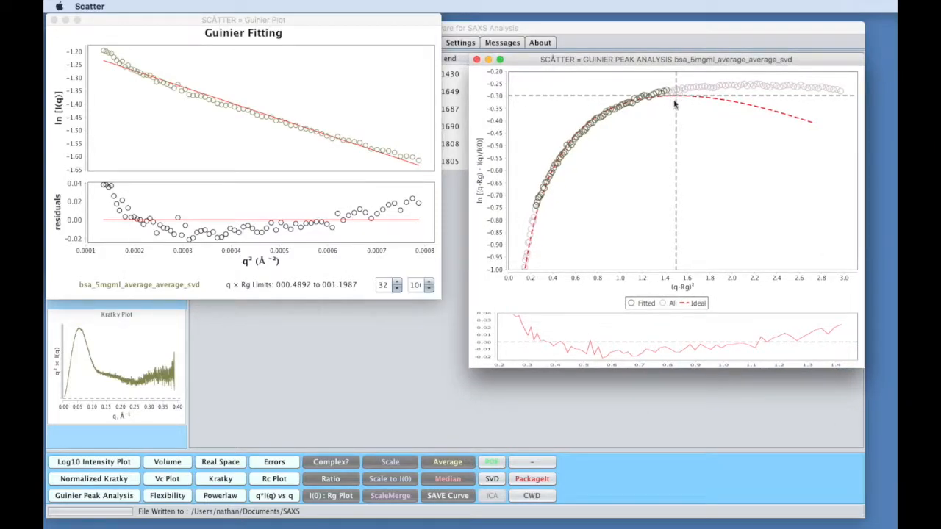
# Raise the start point of the 5 mg/ml Guinier fit to 59 while checking the residuals
pyautogui.click(397, 285)
pyautogui.click(396, 286)
pyautogui.click(397, 285)
pyautogui.click(397, 285)
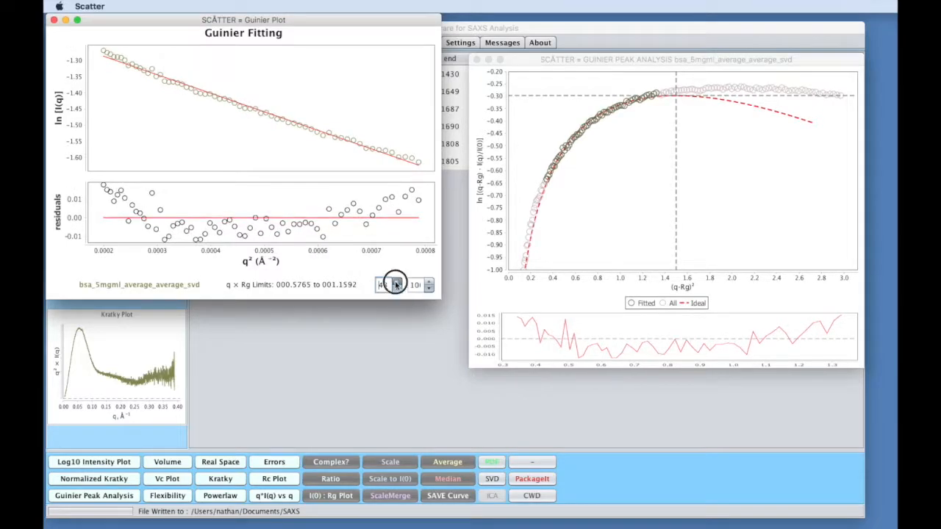
pyautogui.click(396, 286)
pyautogui.click(397, 286)
pyautogui.click(397, 286)
pyautogui.click(396, 286)
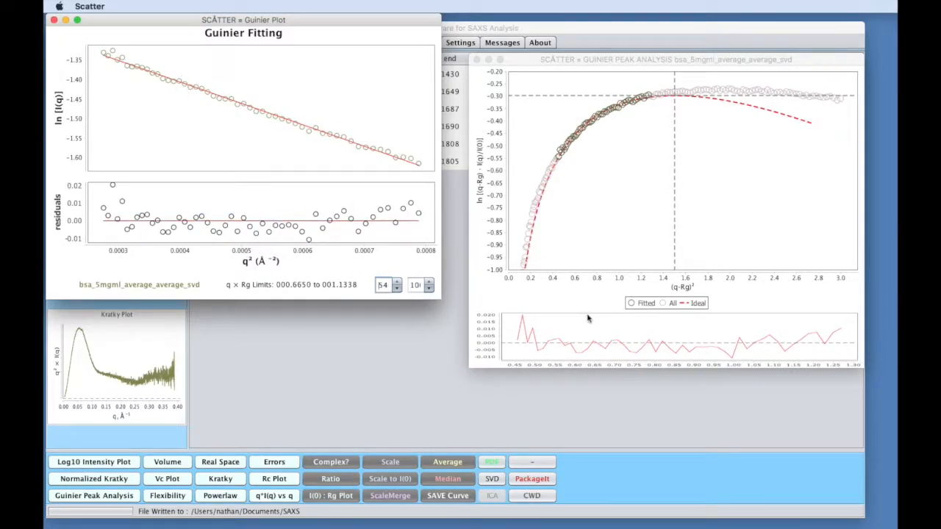
pyautogui.click(397, 285)
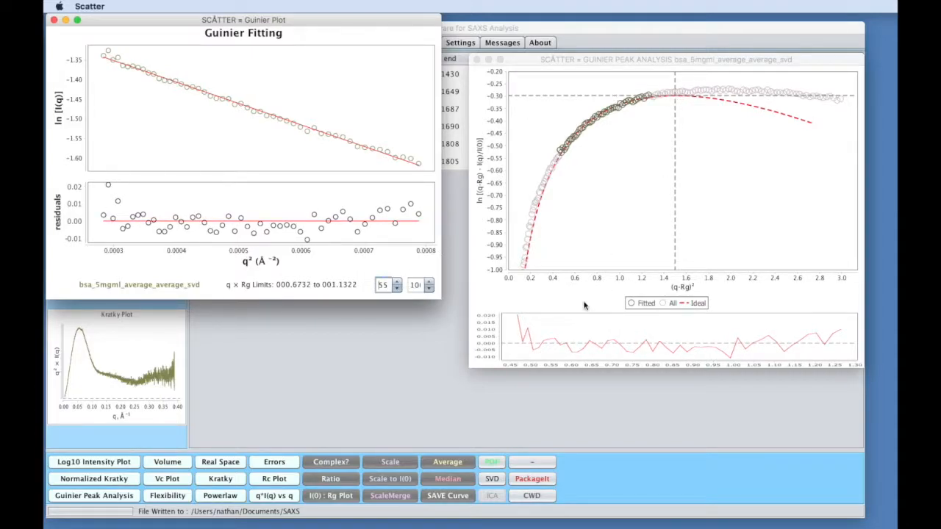
pyautogui.click(397, 285)
pyautogui.click(397, 285)
pyautogui.click(397, 284)
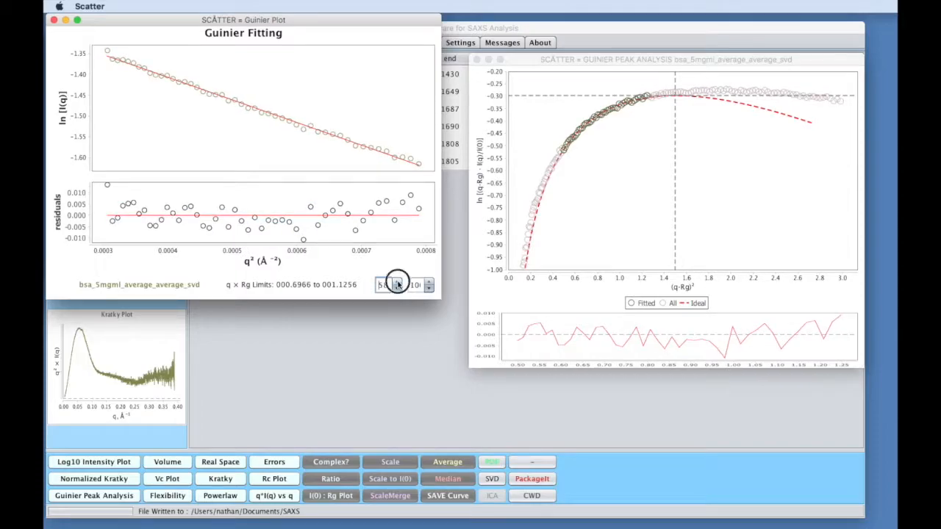
pyautogui.click(397, 284)
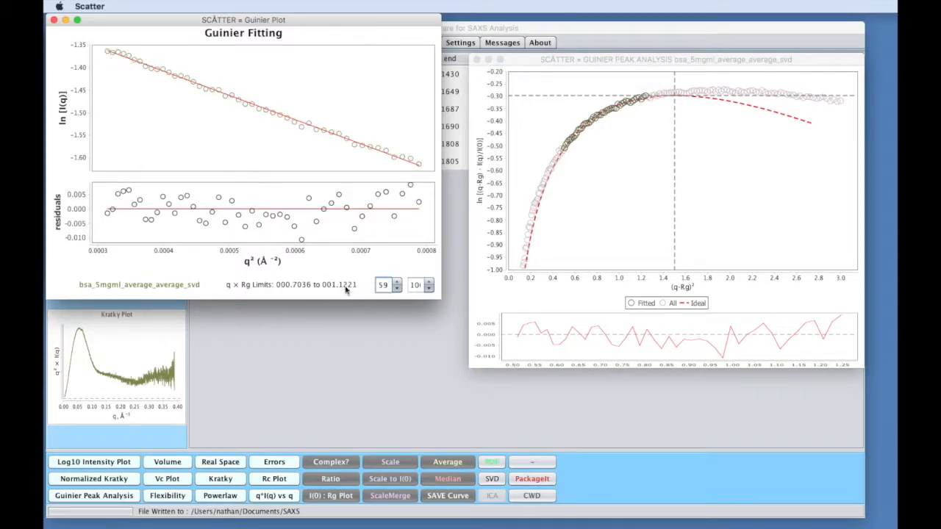
# Extend the end point of the 5 mg/ml Guinier fit until the upper q × Rg limit is just below 1.3
pyautogui.click(429, 282)
pyautogui.click(429, 283)
pyautogui.click(429, 283)
pyautogui.click(429, 282)
pyautogui.click(428, 283)
pyautogui.click(429, 282)
pyautogui.click(429, 282)
pyautogui.click(429, 282)
pyautogui.click(429, 282)
pyautogui.click(429, 289)
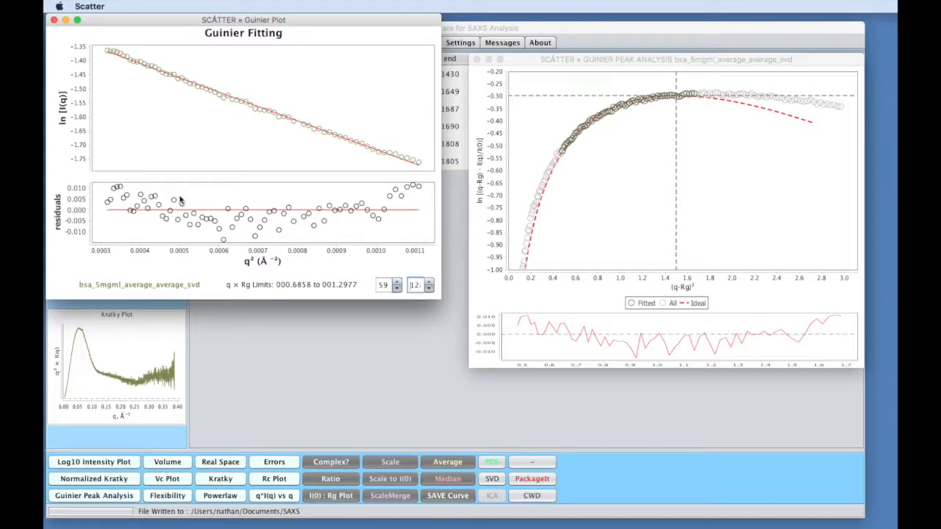
# Raise the start point of the 5 mg/ml Guinier fit to 83 and close both the Guinier and peak analysis plots
pyautogui.click(396, 286)
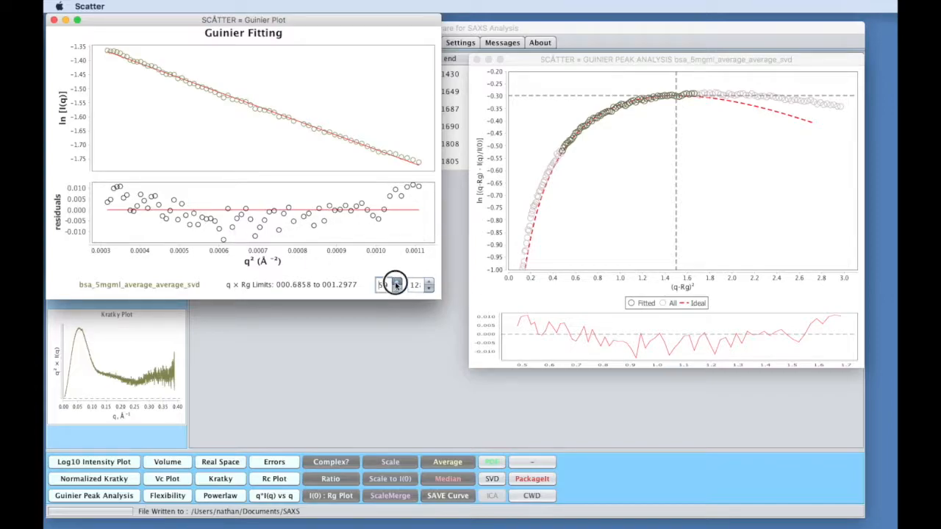
pyautogui.click(396, 286)
pyautogui.click(396, 286)
pyautogui.click(395, 286)
pyautogui.click(395, 286)
pyautogui.click(395, 286)
pyautogui.click(396, 286)
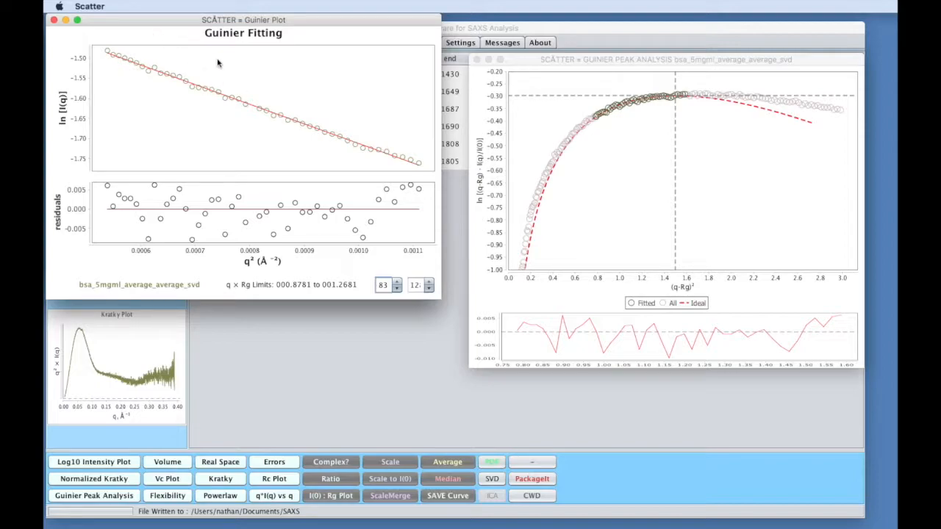
pyautogui.click(54, 20)
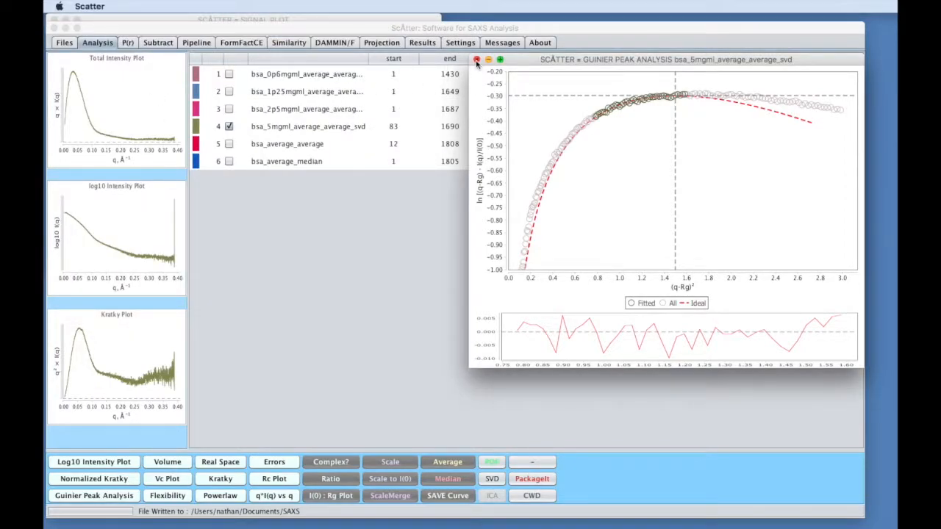
pyautogui.click(477, 60)
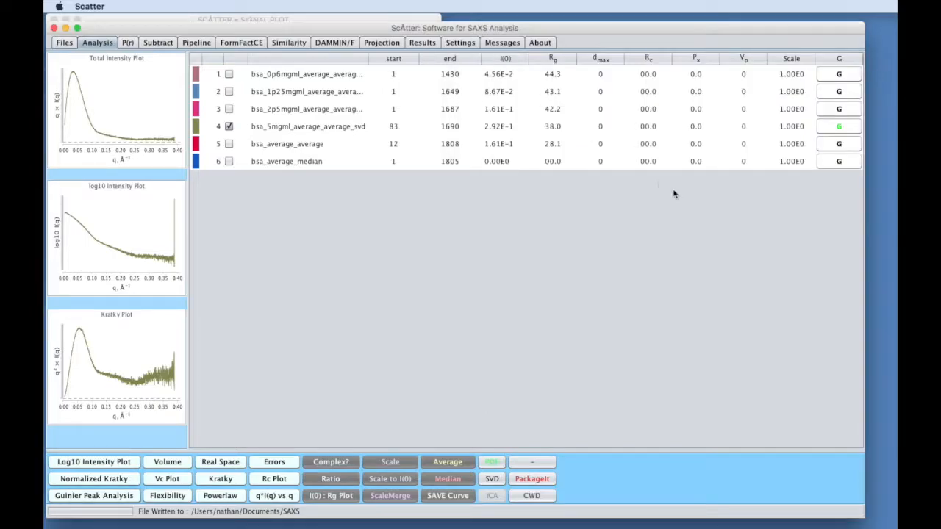
# Shift the Scatter window aside and make bsa_average_average the only selected dataset instead of the 5 mg/ml one
pyautogui.moveTo(526, 30); pyautogui.dragTo(575, 28)
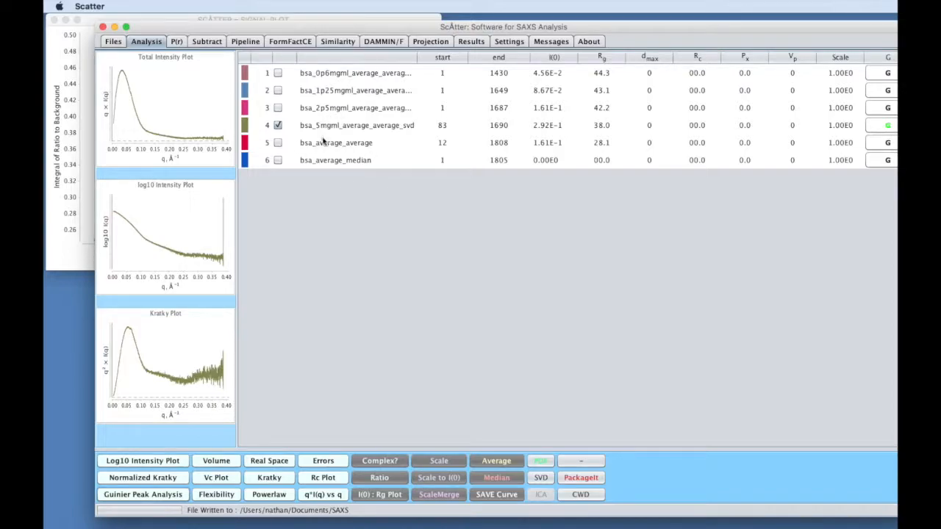
pyautogui.click(278, 125)
pyautogui.click(278, 142)
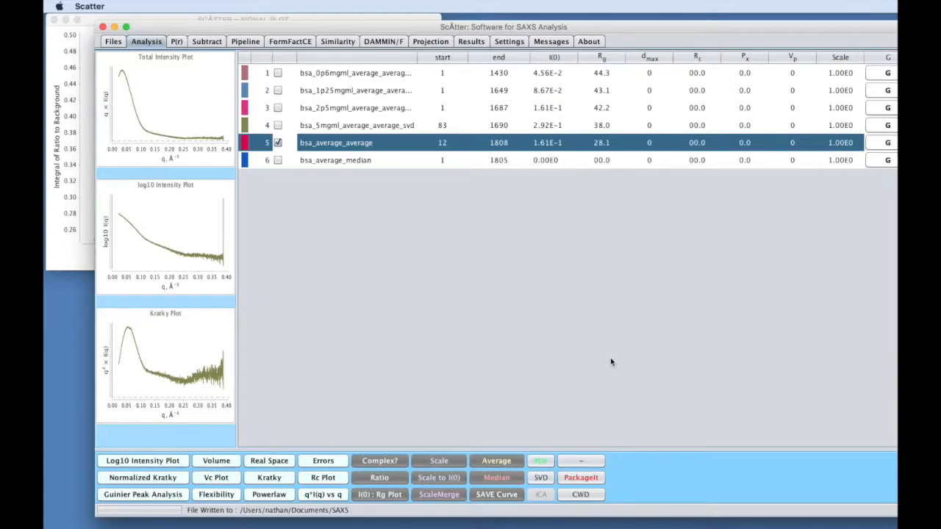
# Save a PDF report of bsa_average_average as report.pdf with the note "This is some data what I measured..." and the figure title "my figure"
pyautogui.click(542, 461)
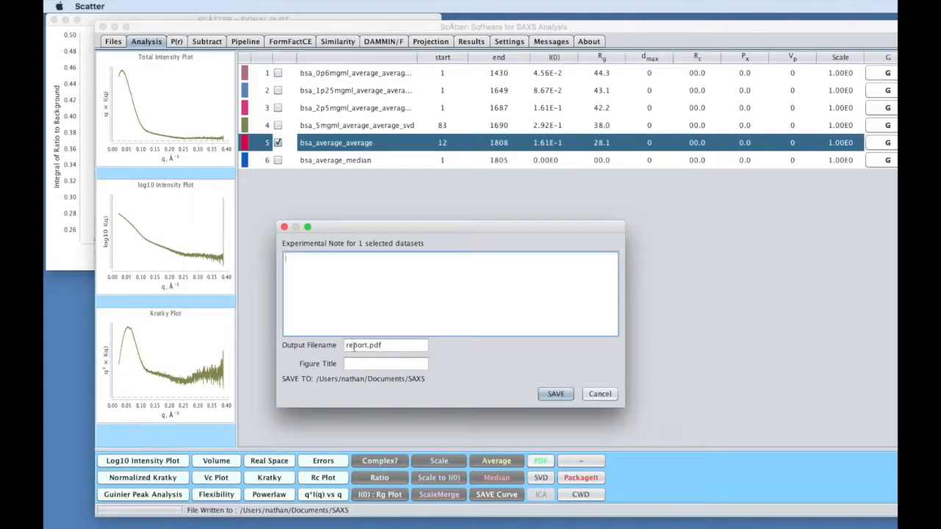
pyautogui.click(381, 299)
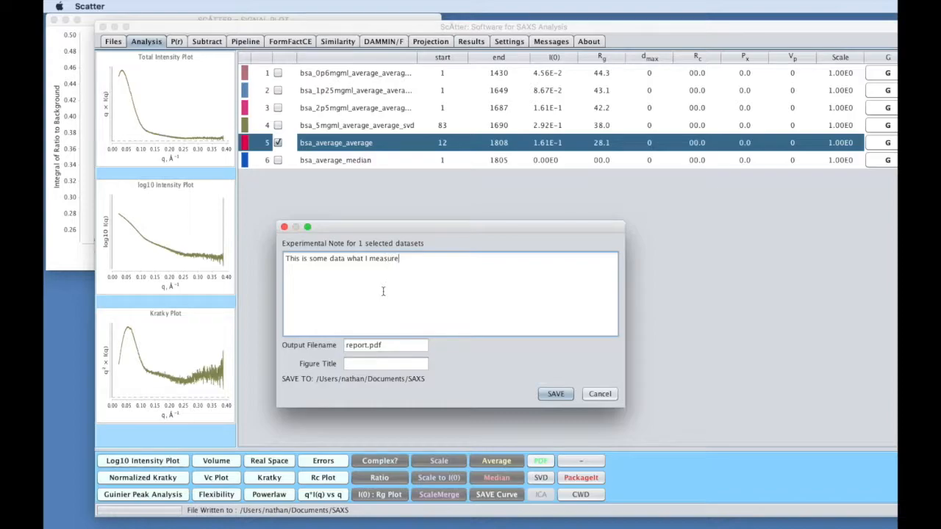
pyautogui.click(370, 363)
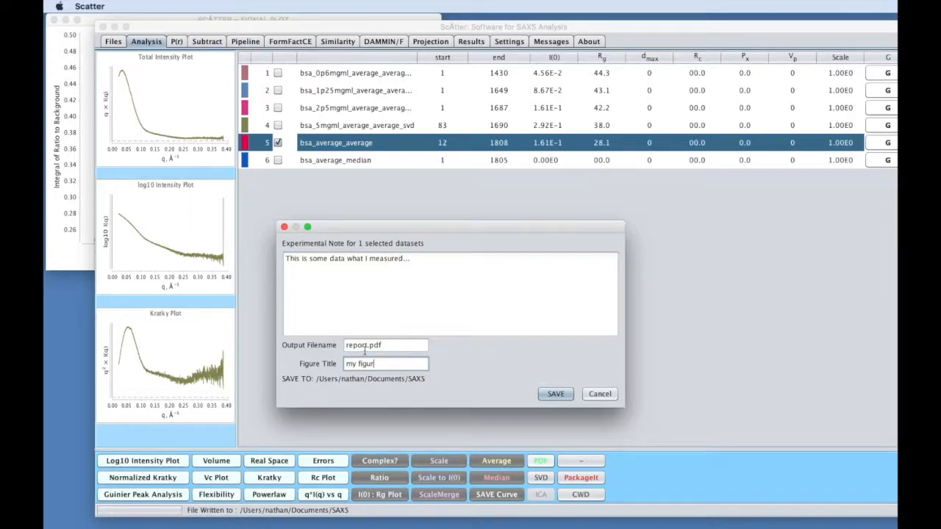
pyautogui.click(556, 394)
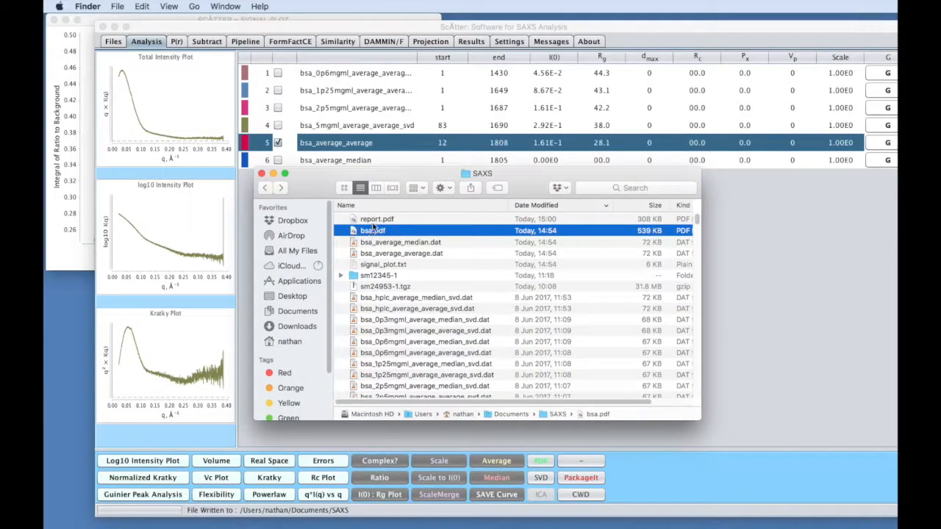
# Open report.pdf from the SAXS folder, examine its summary plots, and close it
pyautogui.doubleClick(377, 219)
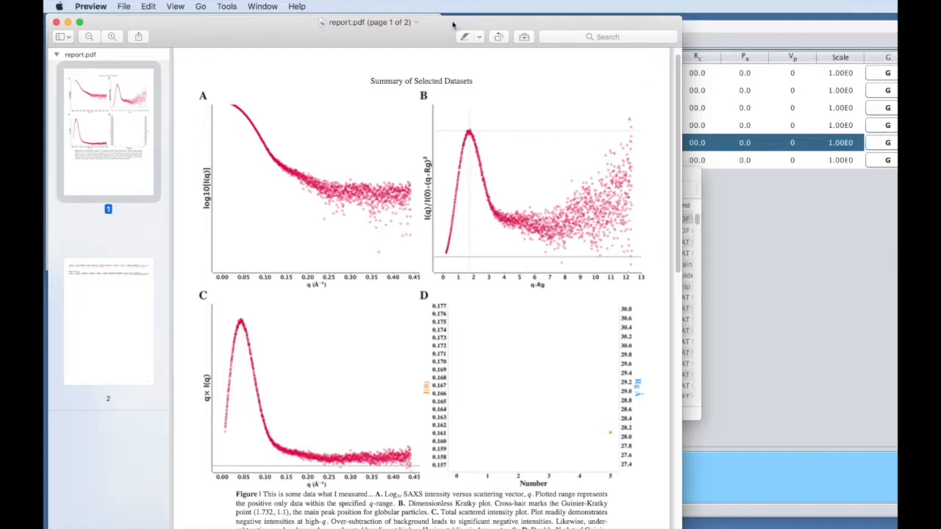
pyautogui.moveTo(431, 32); pyautogui.dragTo(862, 301)
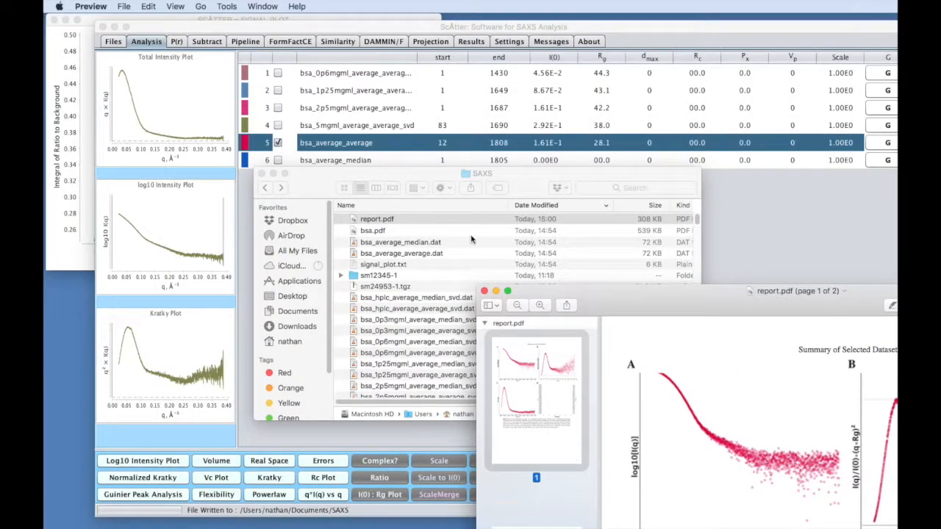
pyautogui.moveTo(684, 315); pyautogui.dragTo(395, 11)
pyautogui.moveTo(820, 172); pyautogui.dragTo(812, 268)
pyautogui.click(204, 20)
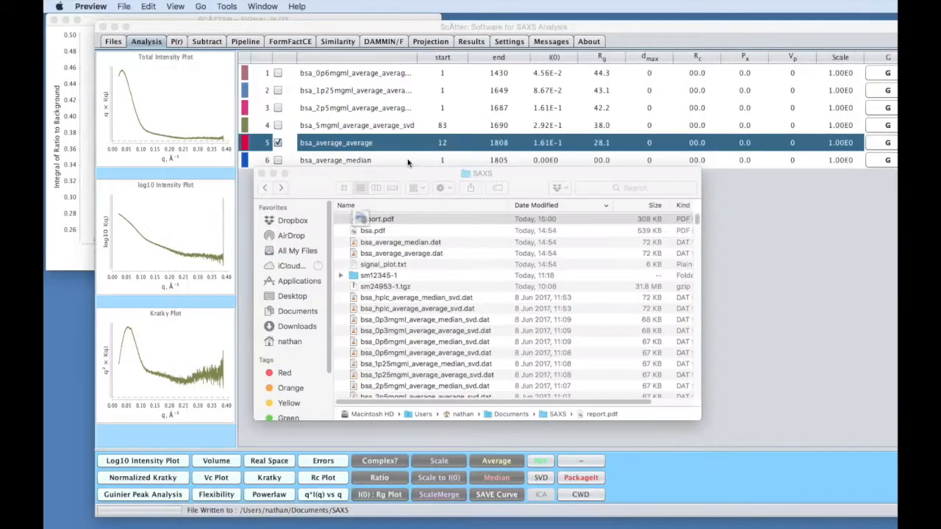
# Back in Scatter, save a report.pdf covering the 0.6, 1.25, 2.5 and 5 mg/ml datasets without bsa_average_average, using the note "fjnfjde"
pyautogui.click(367, 180)
pyautogui.click(278, 125)
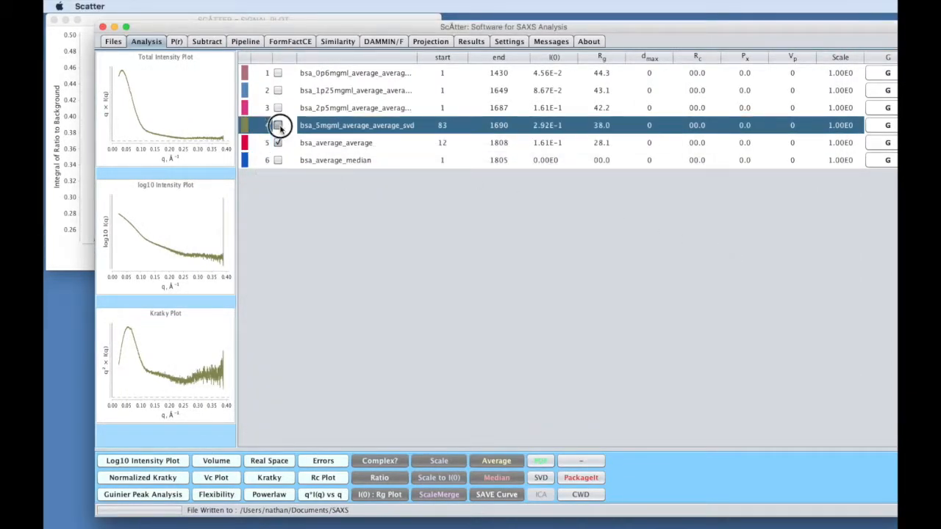
pyautogui.click(278, 107)
pyautogui.click(278, 89)
pyautogui.click(278, 73)
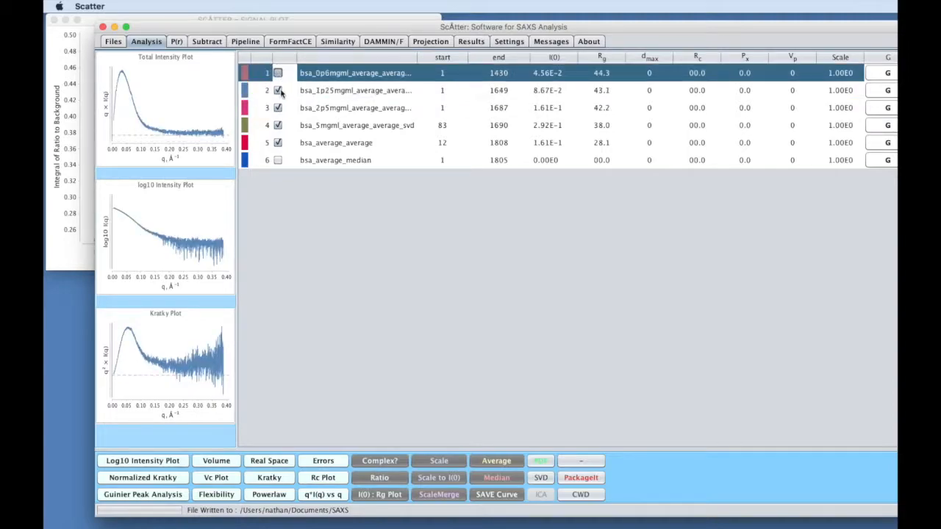
pyautogui.click(278, 143)
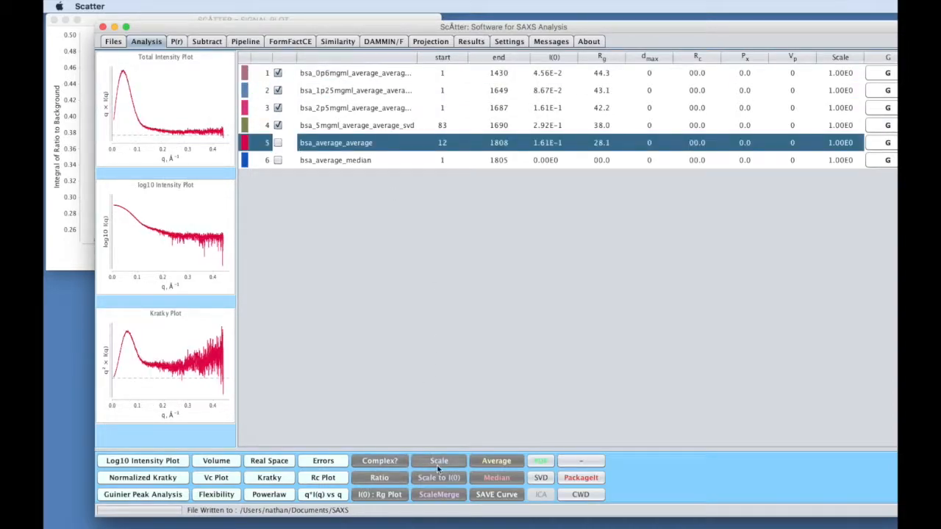
pyautogui.click(541, 461)
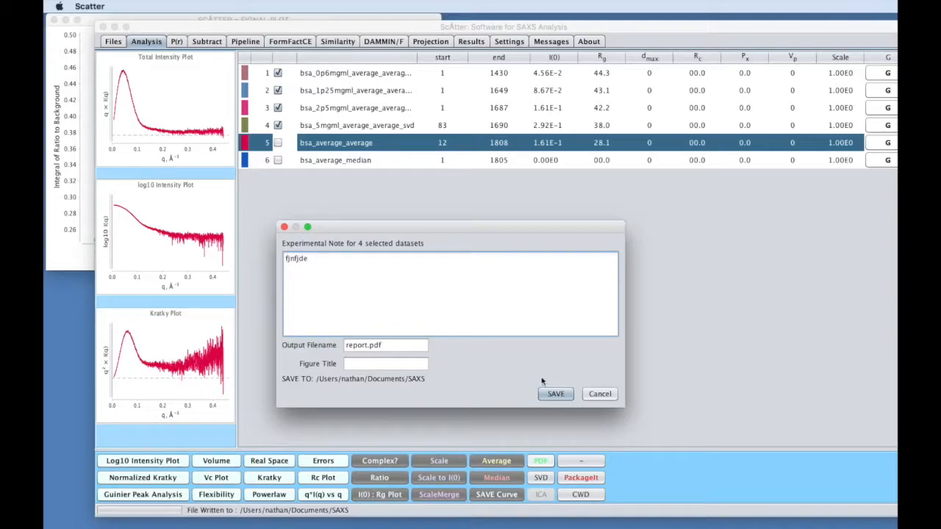
pyautogui.click(557, 400)
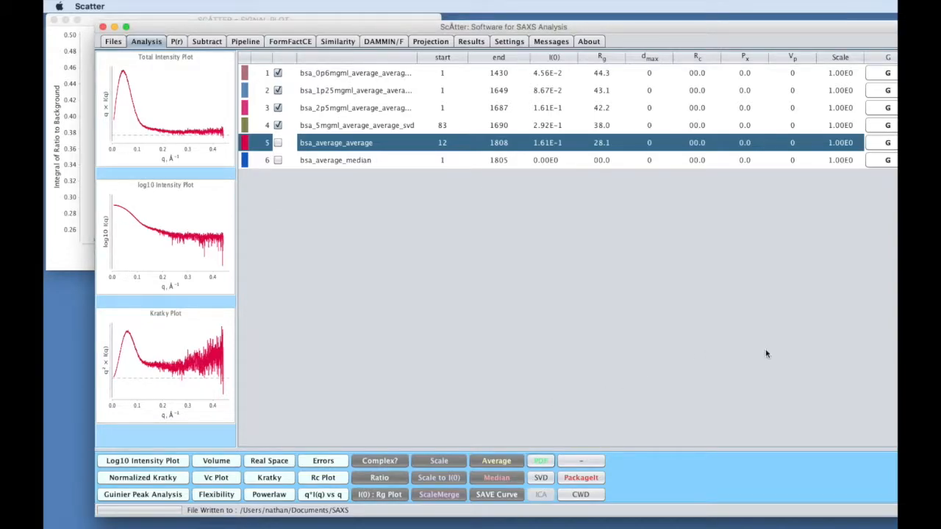
# Open the new report.pdf from the SAXS folder in Finder, look through both pages, and close it
pyautogui.moveTo(47, 97)
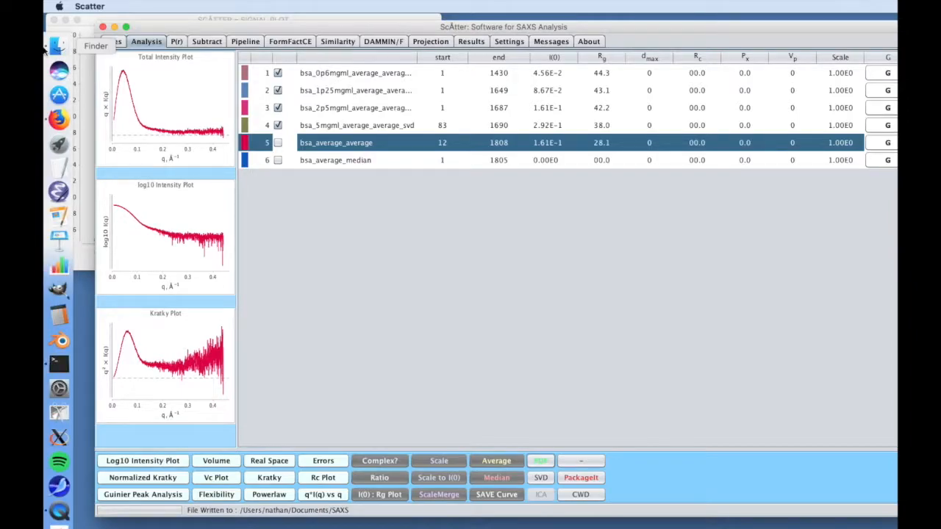
pyautogui.click(55, 51)
pyautogui.click(417, 242)
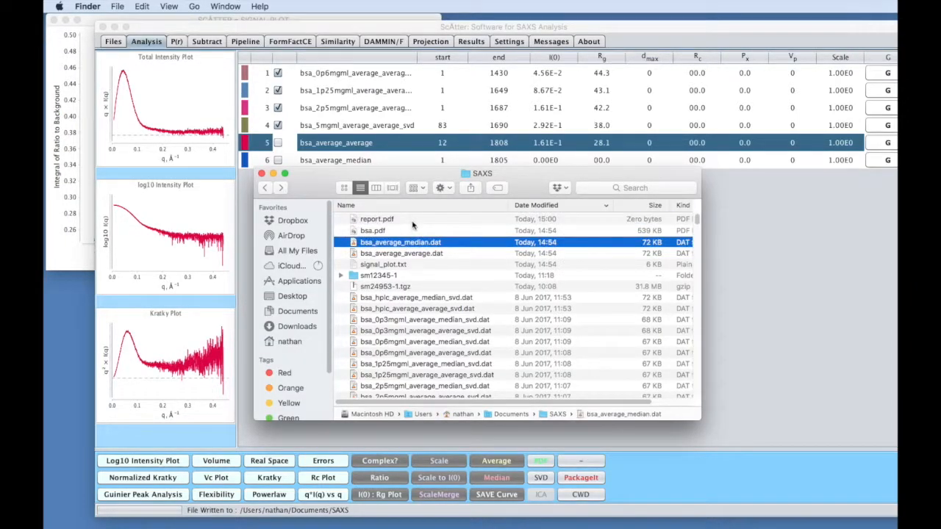
pyautogui.doubleClick(416, 221)
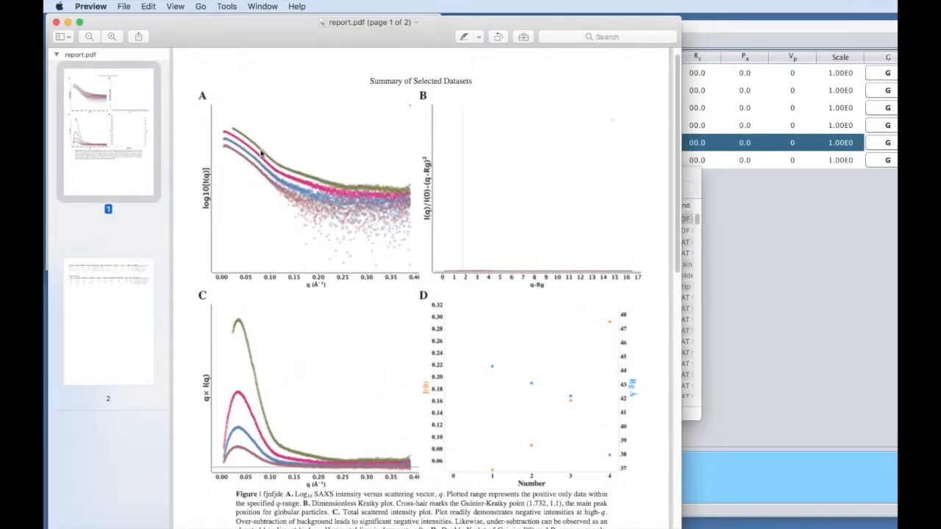
pyautogui.moveTo(676, 133); pyautogui.dragTo(648, 103)
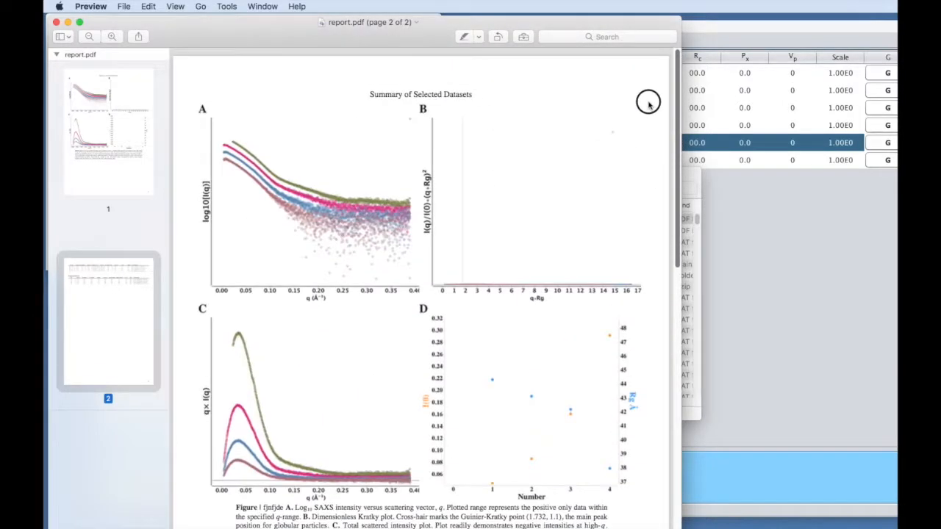
pyautogui.click(56, 22)
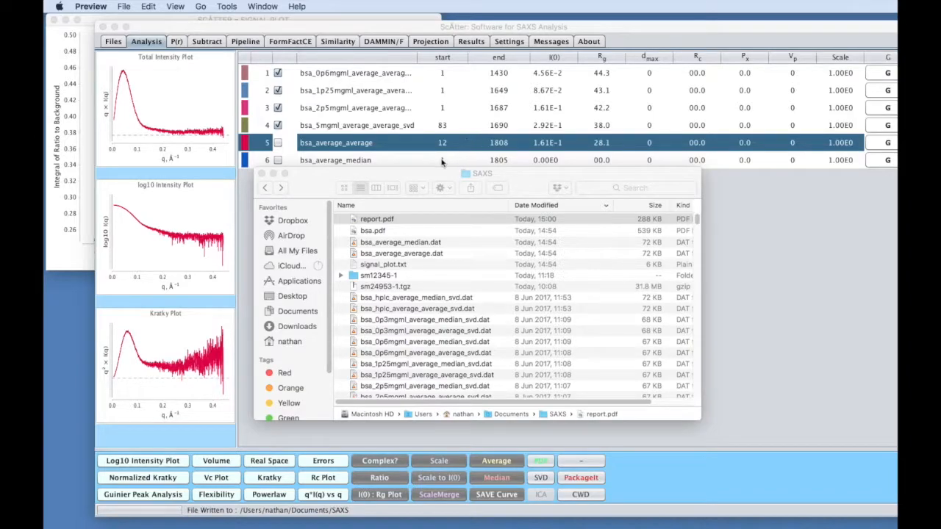
# Return to Scatter and view the operations available for bsa_average_average, including the single-dataset report, without running any
pyautogui.moveTo(416, 169); pyautogui.dragTo(938, 169)
pyautogui.click(445, 231)
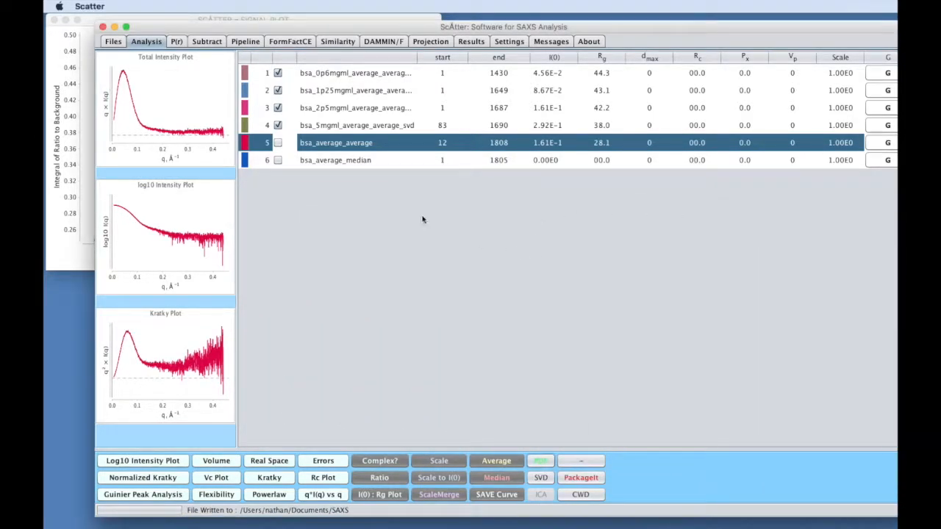
pyautogui.rightClick(370, 146)
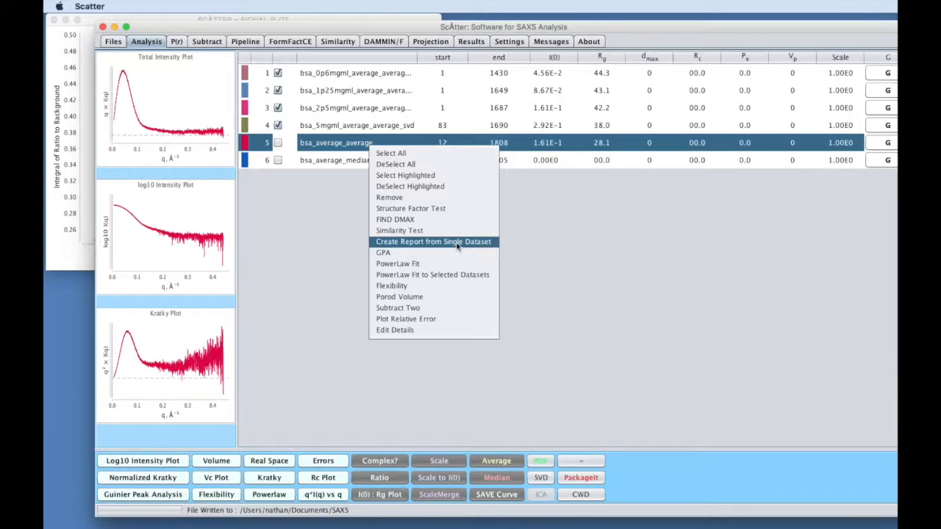
pyautogui.click(289, 203)
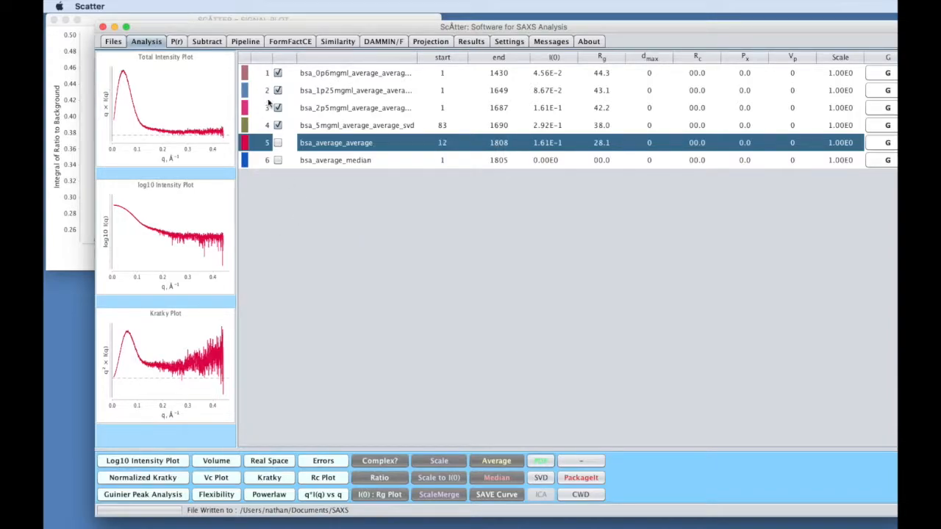
# Deselect the four concentration-series datasets and make bsa_average_average the only selected one, with the whole Scatter window in view
pyautogui.click(278, 125)
pyautogui.click(278, 107)
pyautogui.click(278, 90)
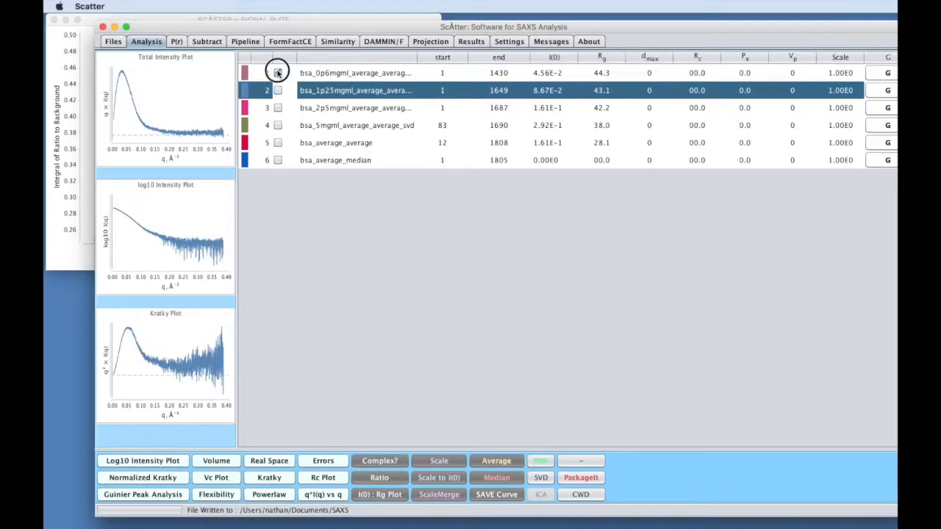
pyautogui.click(277, 73)
pyautogui.moveTo(346, 29); pyautogui.dragTo(328, 25)
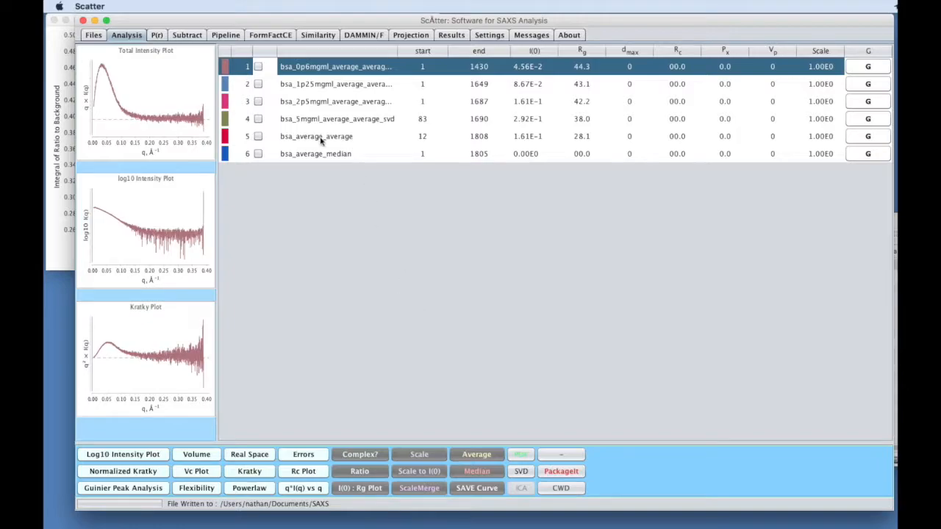
pyautogui.click(258, 136)
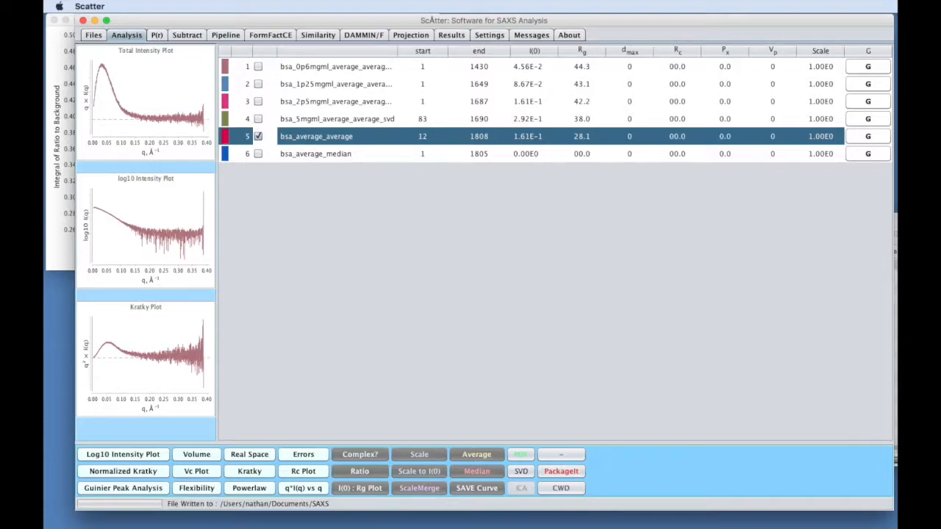
# Switch to Firefox to view the tutorial videos on the Scatter YouTube channel, move the browser aside, and return to Scatter
pyautogui.press('super+Tab')
pyautogui.moveTo(896, 220); pyautogui.dragTo(176, 17)
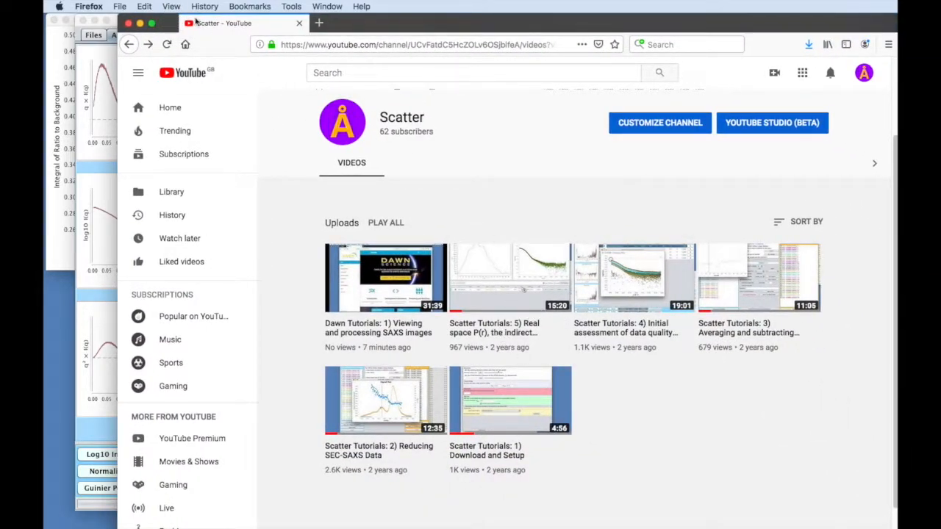
pyautogui.moveTo(172, 22); pyautogui.dragTo(940, 213)
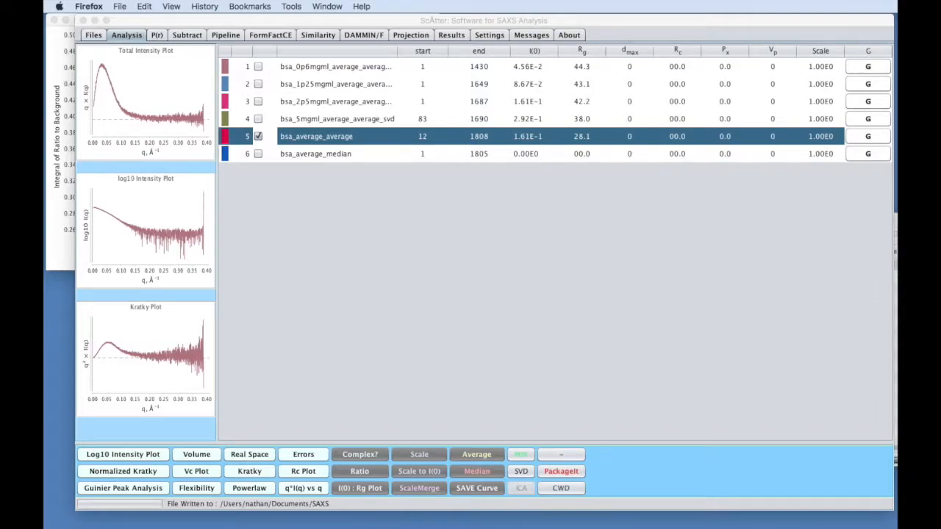
pyautogui.click(576, 21)
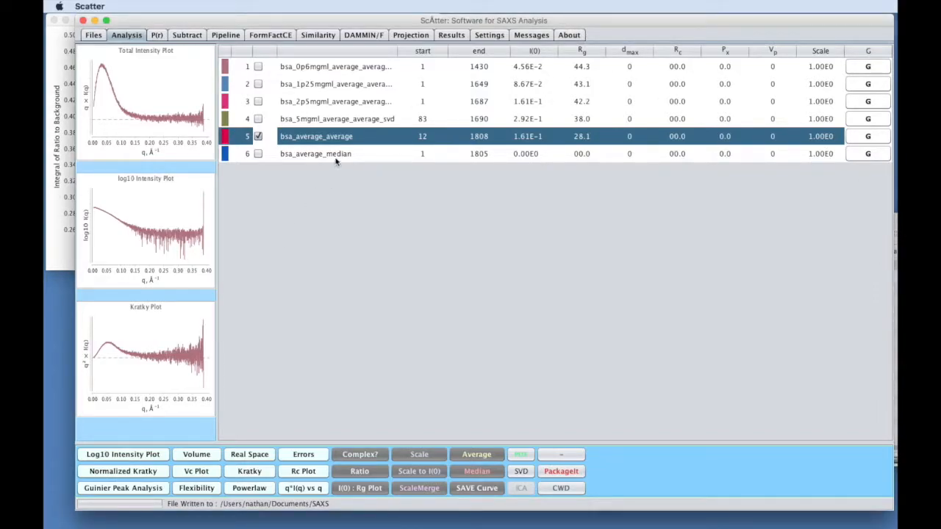
# Start FIND DMAX for bsa_average_average and enlarge its plot window until all search settings are visible
pyautogui.rightClick(319, 140)
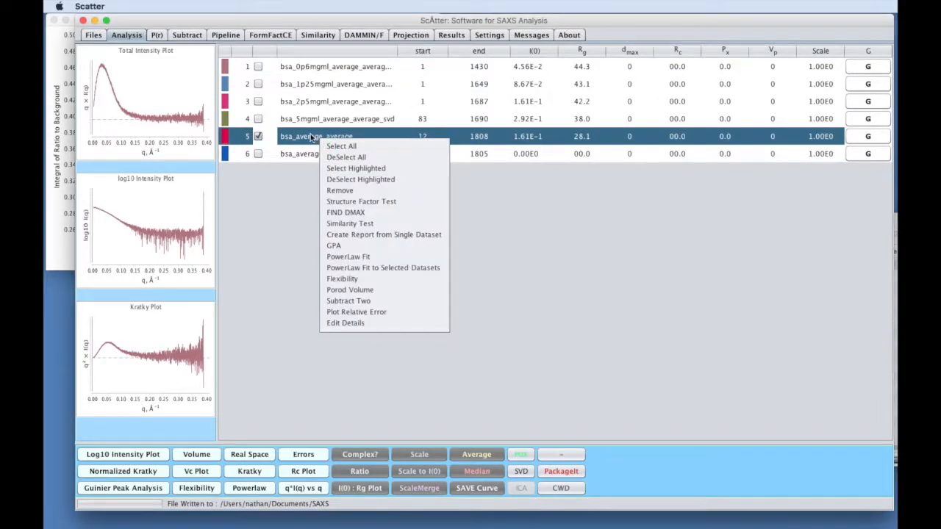
pyautogui.click(376, 214)
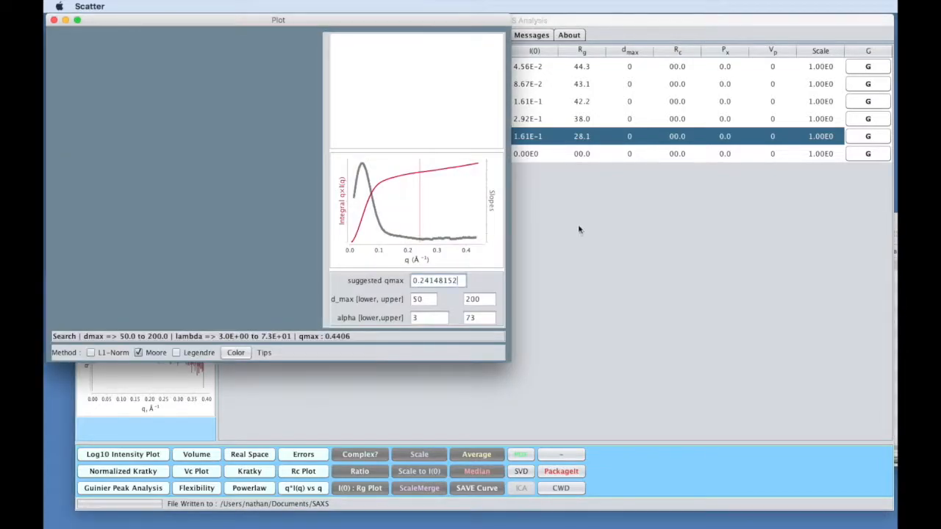
pyautogui.moveTo(290, 18); pyautogui.dragTo(414, 25)
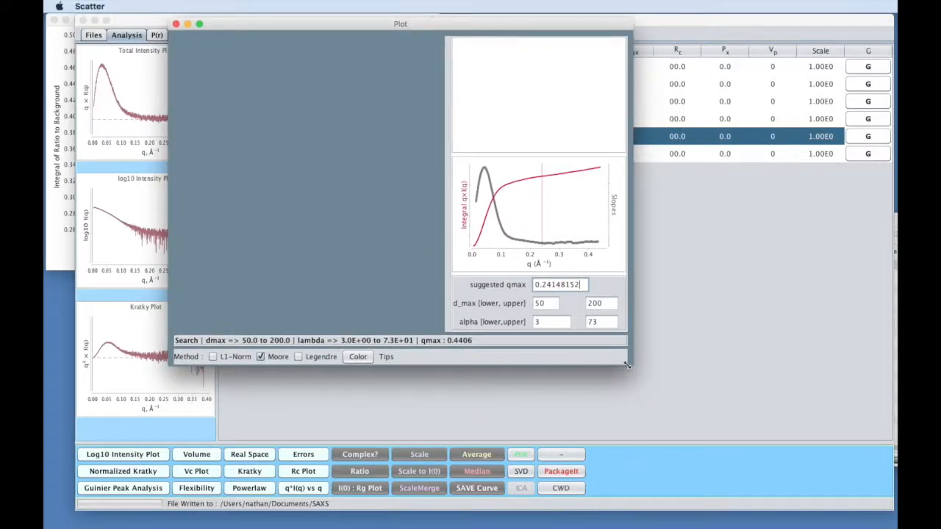
pyautogui.moveTo(629, 365); pyautogui.dragTo(763, 472)
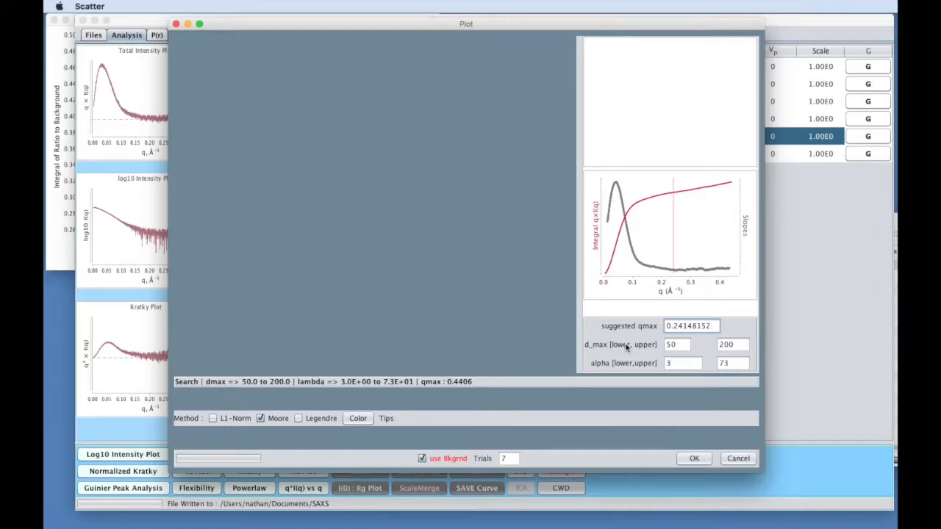
# Set the d_max search range to a lower limit of 80 and an upper limit of 120
pyautogui.click(675, 348)
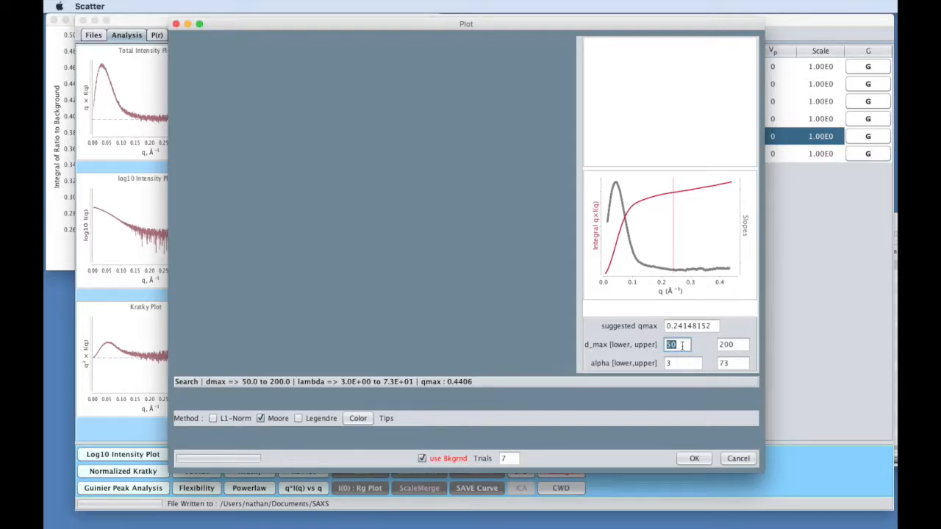
pyautogui.write('80')
pyautogui.click(722, 344)
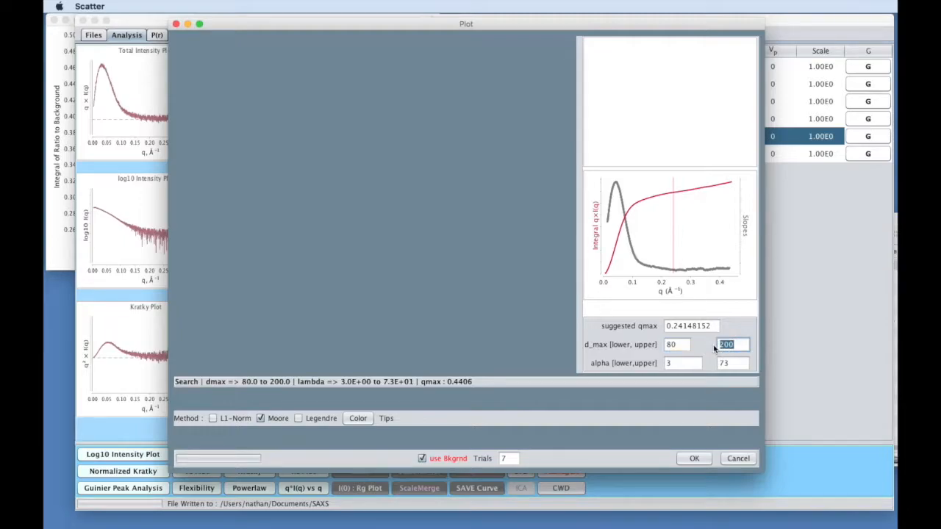
pyautogui.write('12')
# Change the search method from Moore to L1-Norm, run the Dmax search with 7 trials, and run it again
pyautogui.click(212, 418)
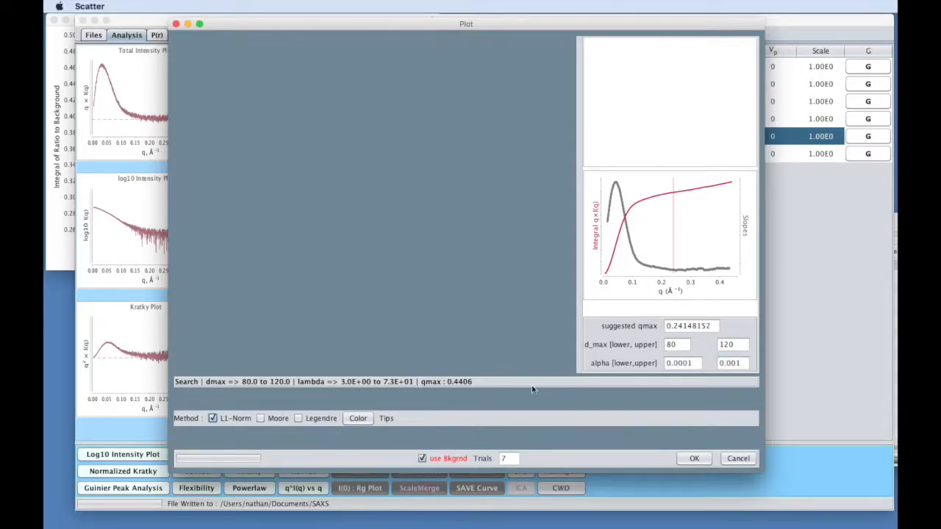
pyautogui.click(695, 459)
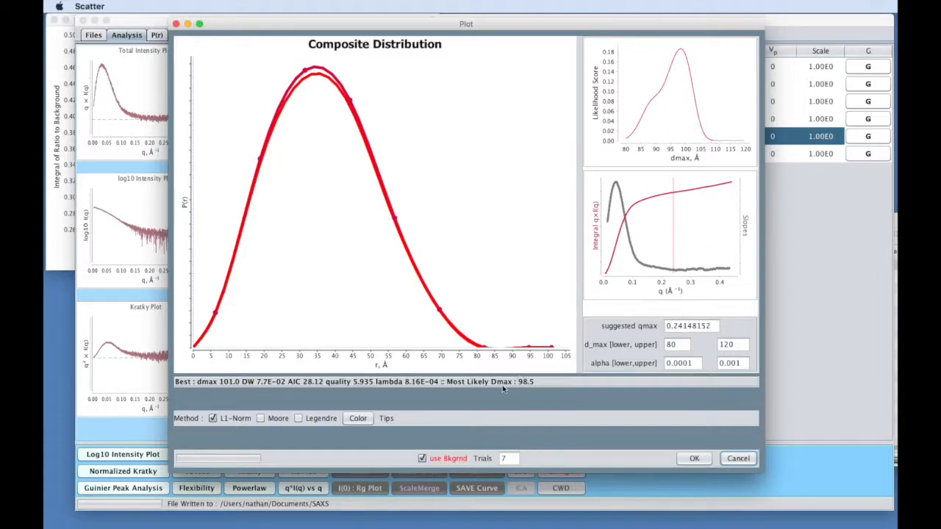
pyautogui.click(695, 458)
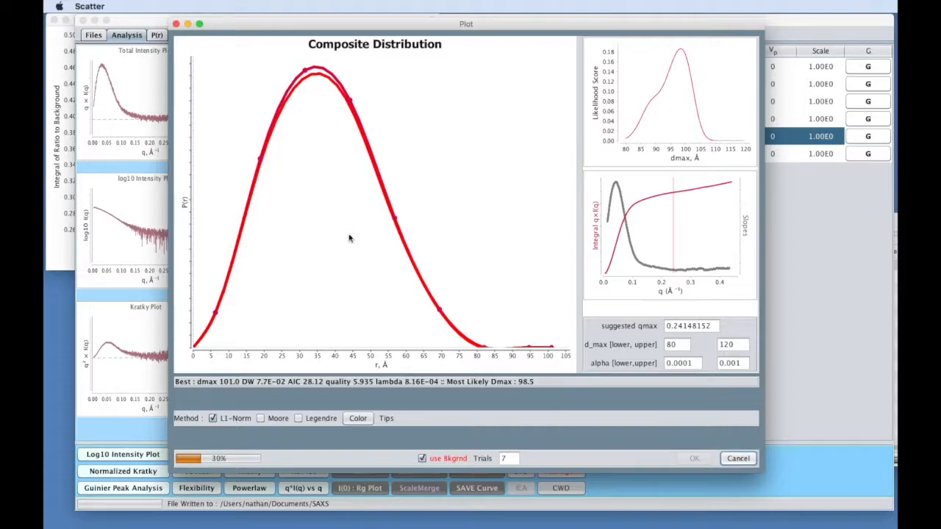
# Close the Dmax search plot, open the real-space P(r) analysis of bsa_average_average, and set its d_max to 98.5
pyautogui.click(176, 24)
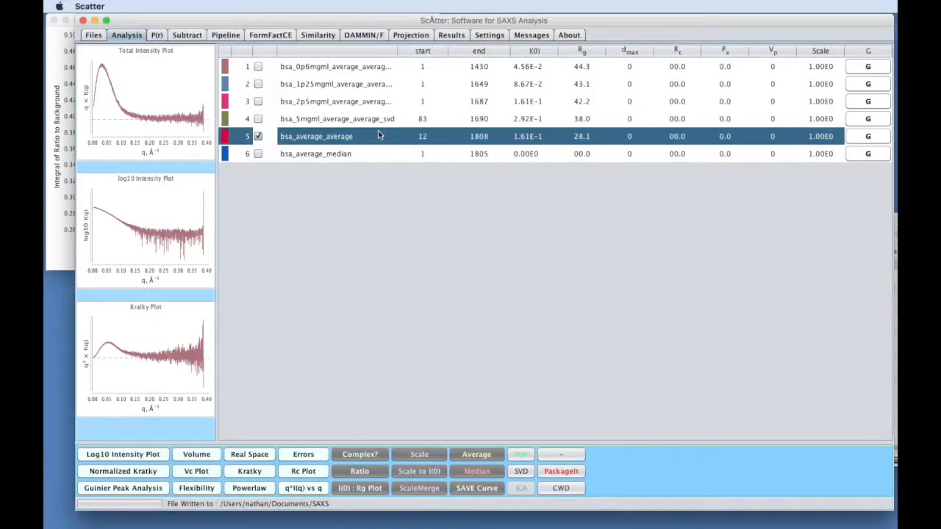
pyautogui.click(251, 455)
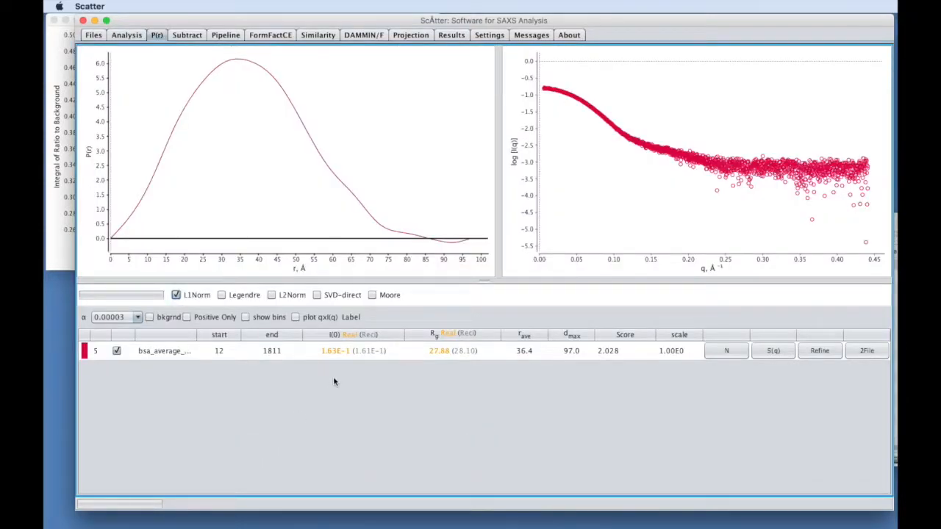
pyautogui.click(574, 354)
pyautogui.moveTo(565, 351); pyautogui.dragTo(597, 350)
pyautogui.write('98.5')
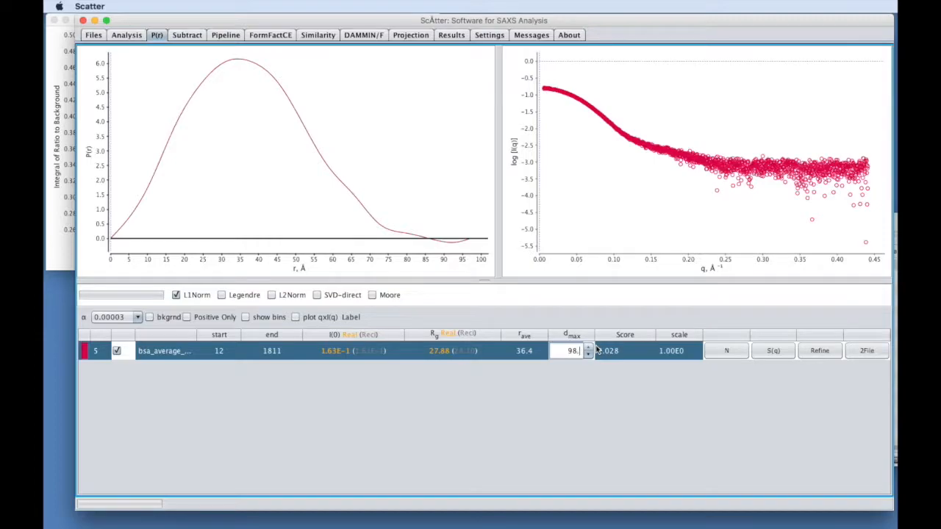
# Set the end point of the bsa_average_average data used for the P(r) fit to 1000
pyautogui.click(272, 352)
pyautogui.doubleClick(262, 351)
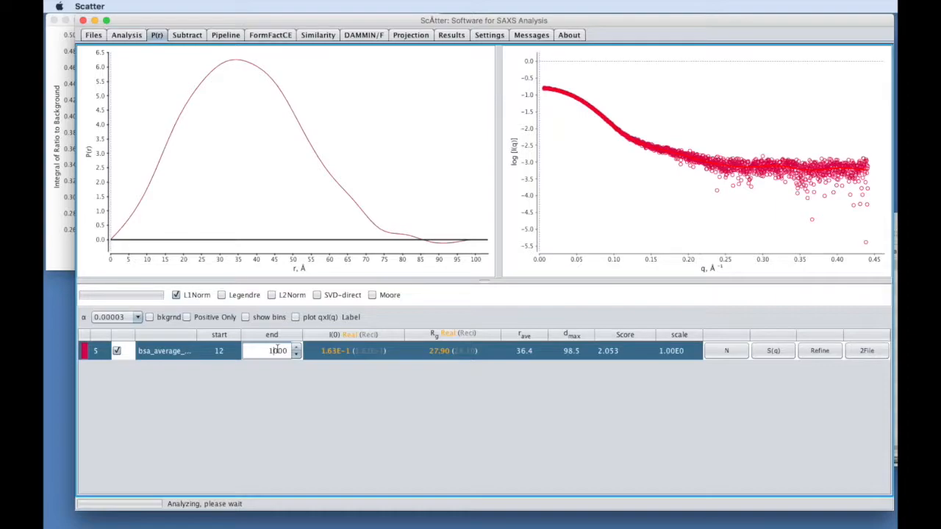
pyautogui.write('1000')
pyautogui.press('Return')
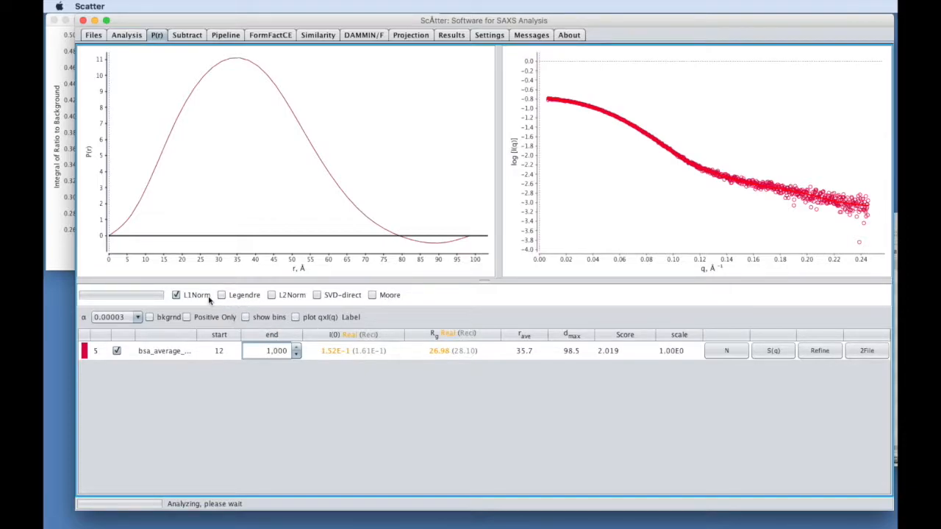
# Enable the constant background for the L1Norm fit and recalculate P(r) by changing d_max to 99 and back to 98.5
pyautogui.click(149, 317)
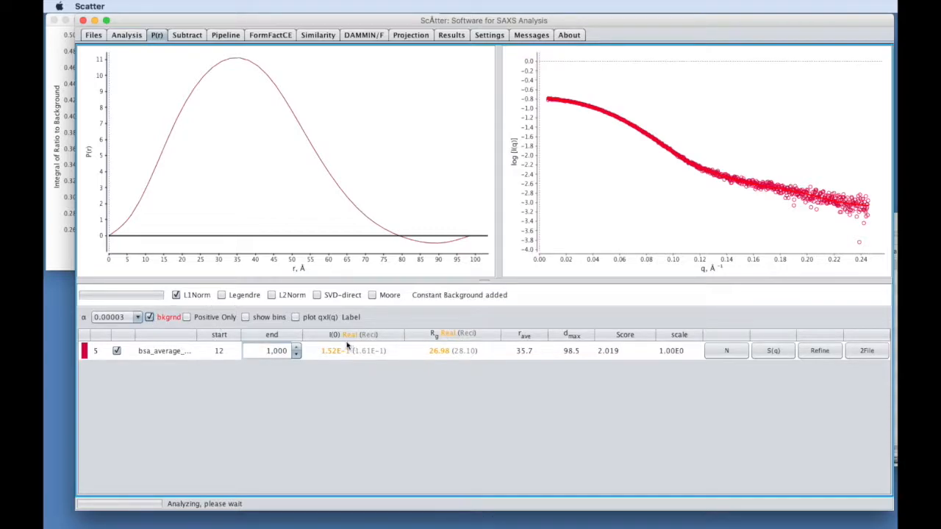
pyautogui.doubleClick(572, 351)
pyautogui.click(589, 348)
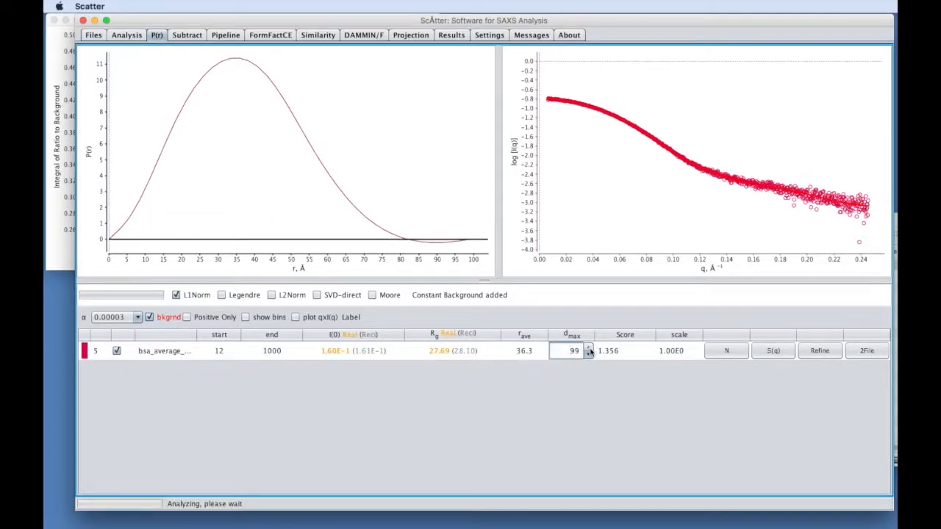
pyautogui.click(589, 357)
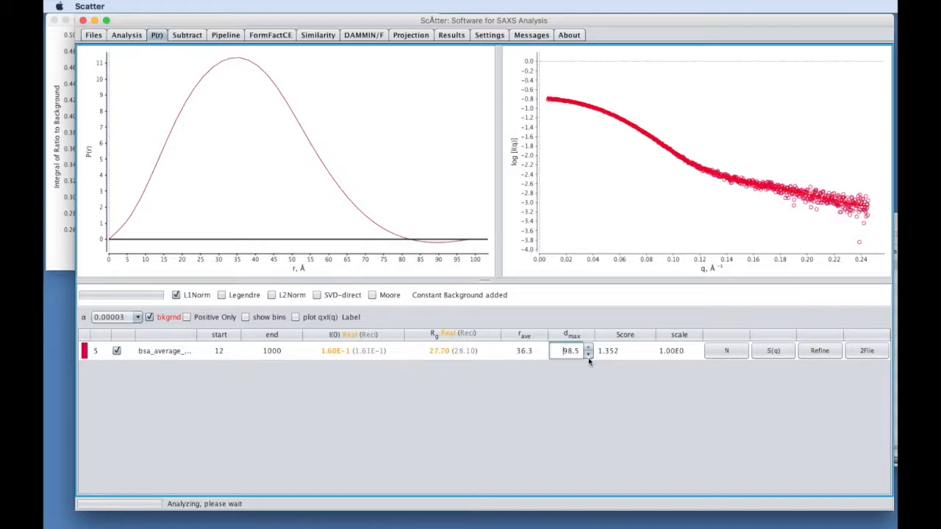
# Restrict the L1Norm distribution to positive values only and recalculate P(r), leaving d_max at 98.5
pyautogui.click(187, 318)
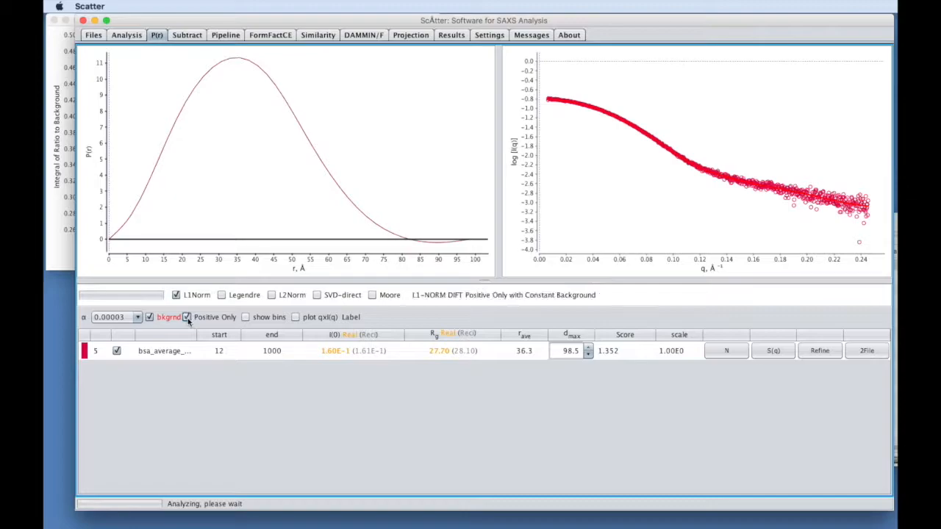
pyautogui.click(588, 347)
pyautogui.click(587, 354)
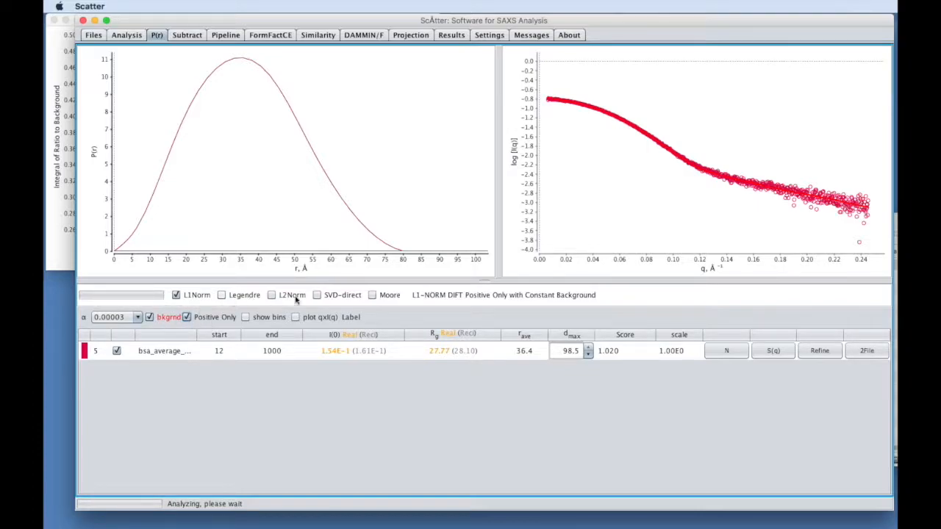
# Try the Legendre method with the constant background and the Positive Only option
pyautogui.click(222, 296)
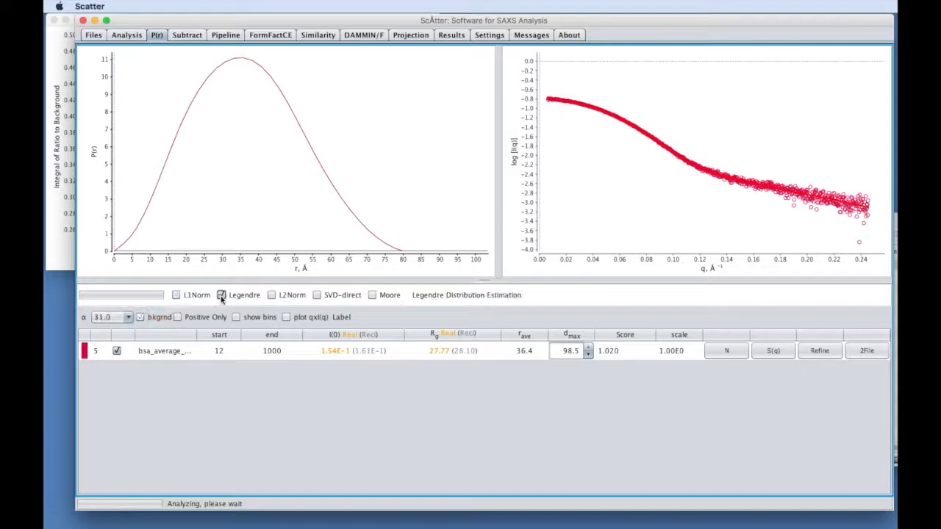
pyautogui.click(141, 317)
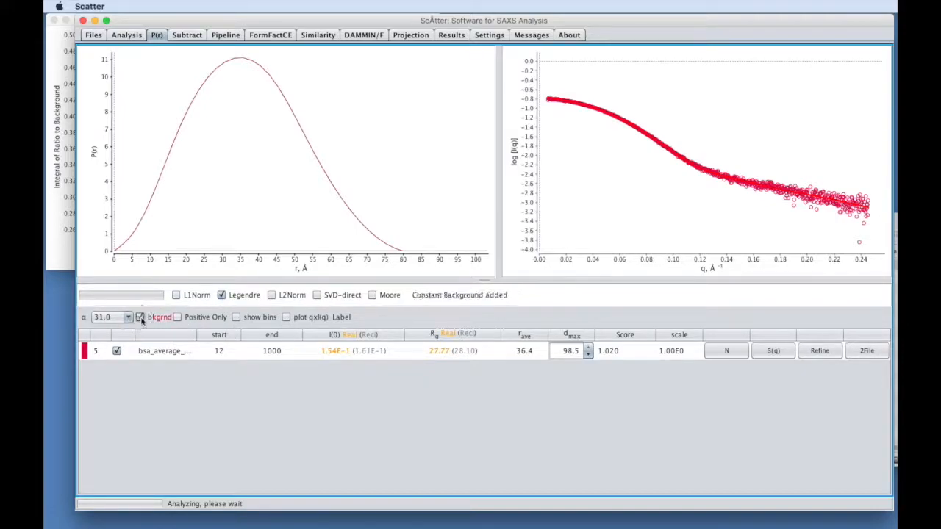
pyautogui.click(177, 317)
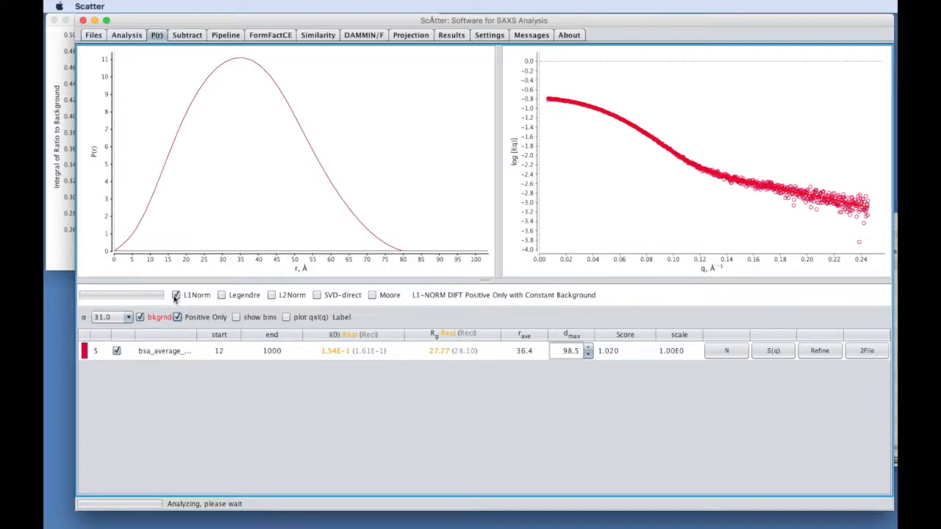
pyautogui.click(221, 296)
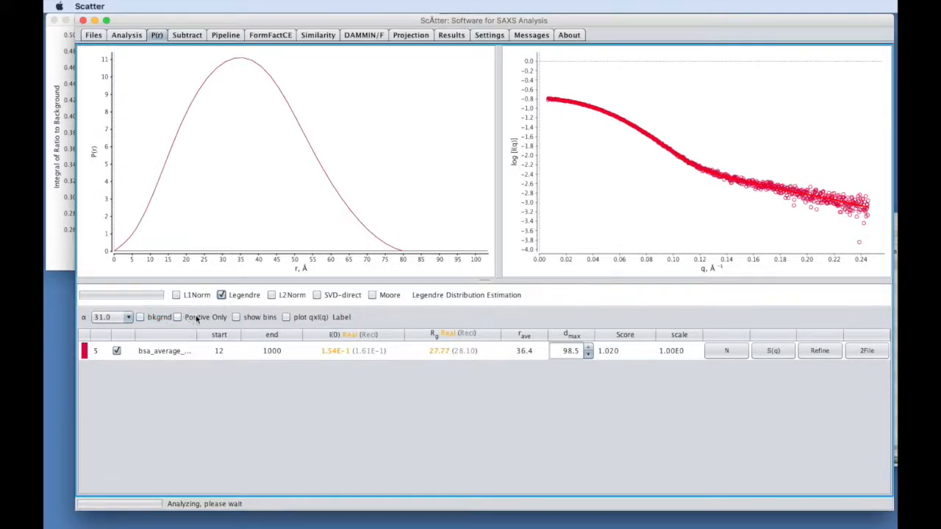
# Select the Moore method with constant background, trying the Positive Only option and removing it before reselecting Moore
pyautogui.click(373, 295)
pyautogui.click(168, 317)
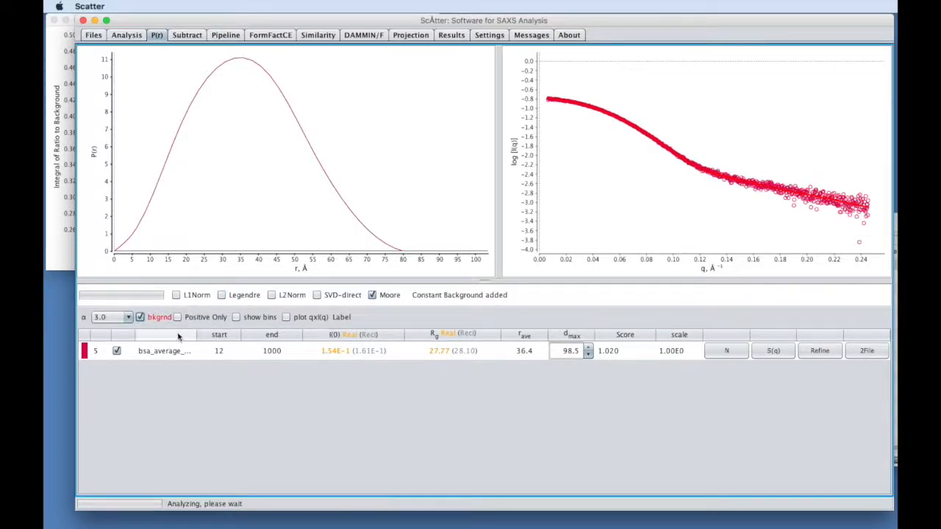
pyautogui.click(179, 317)
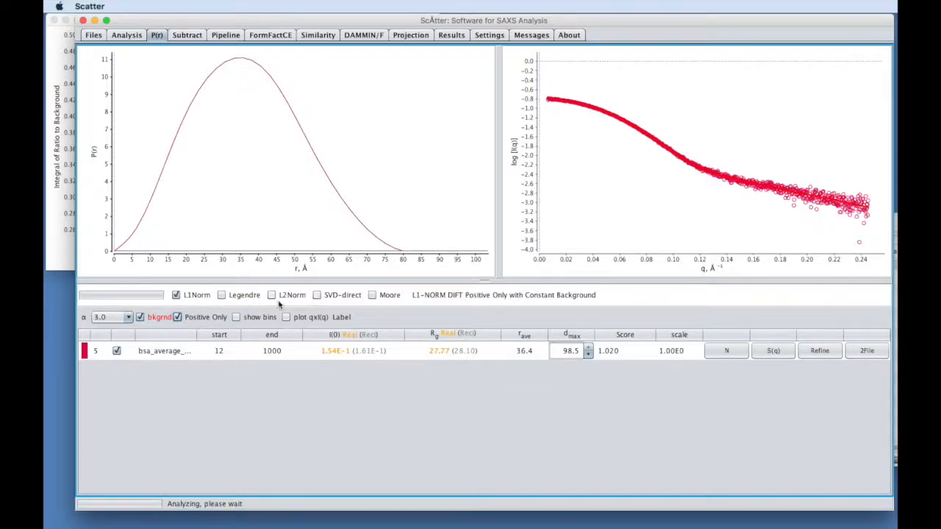
pyautogui.click(179, 317)
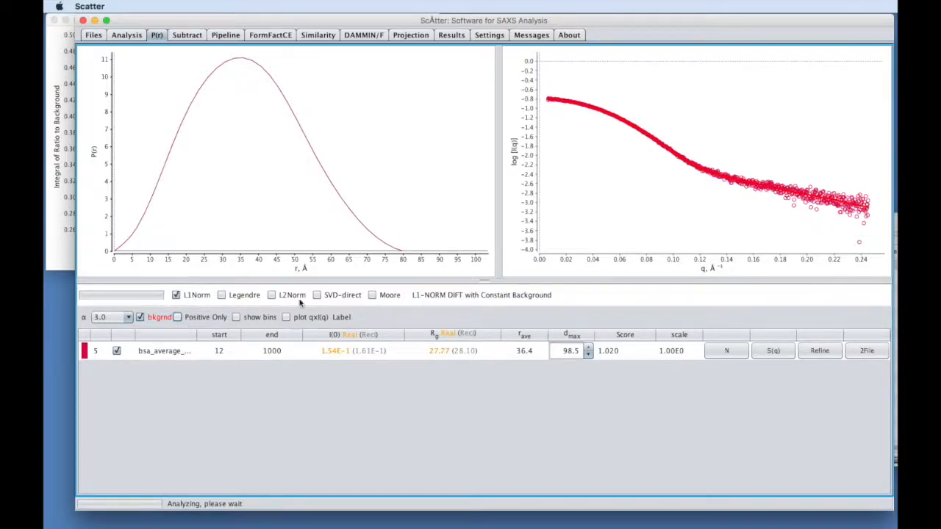
pyautogui.click(393, 296)
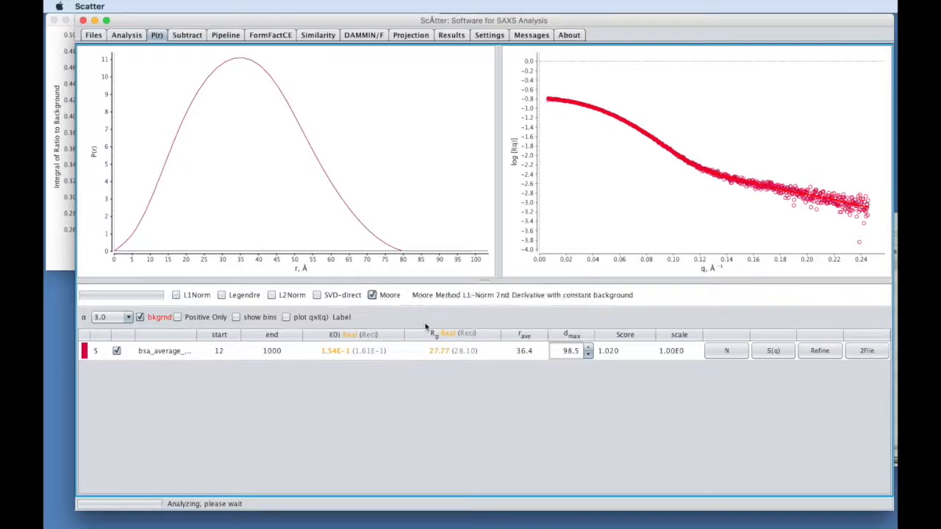
# Recalculate P(r) with the Moore method, lower d_max to 96, and return to the Analysis dataset list
pyautogui.click(590, 348)
pyautogui.click(589, 355)
pyautogui.click(589, 354)
pyautogui.click(589, 354)
pyautogui.click(589, 355)
pyautogui.click(589, 354)
pyautogui.click(589, 354)
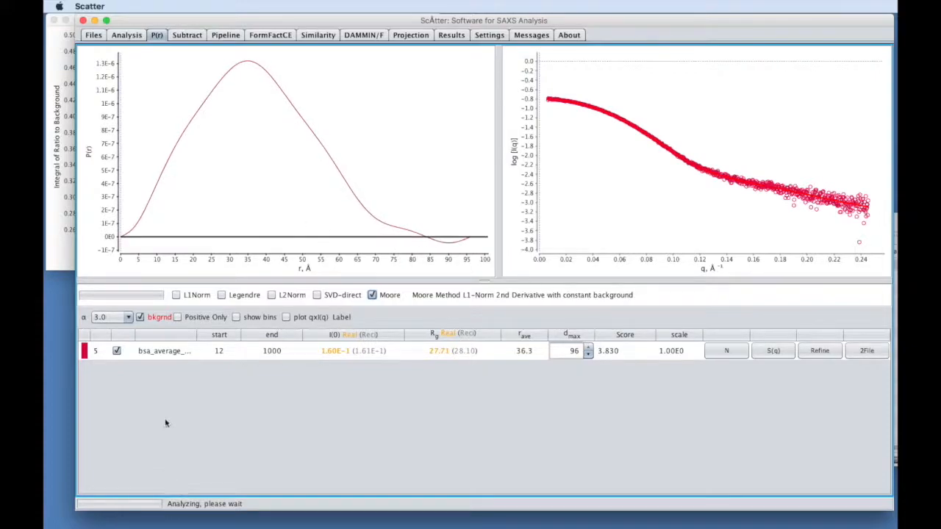
pyautogui.click(128, 35)
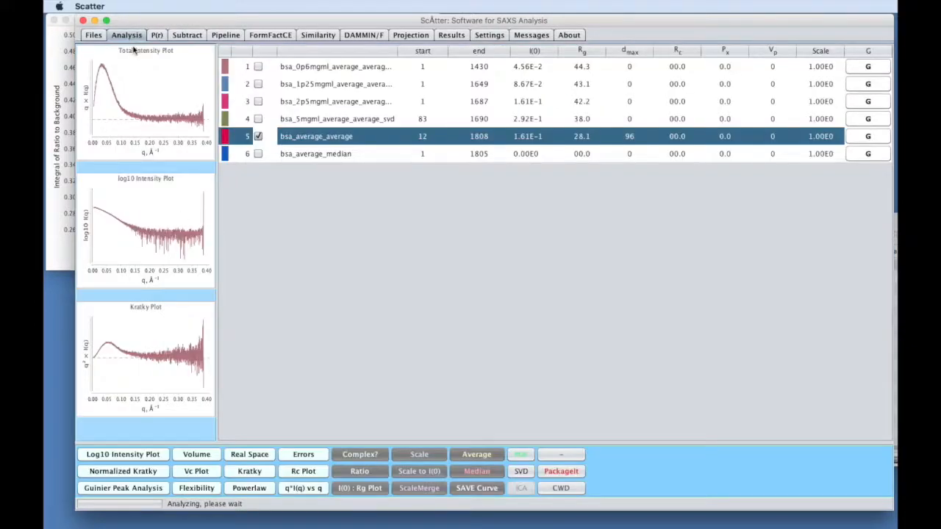